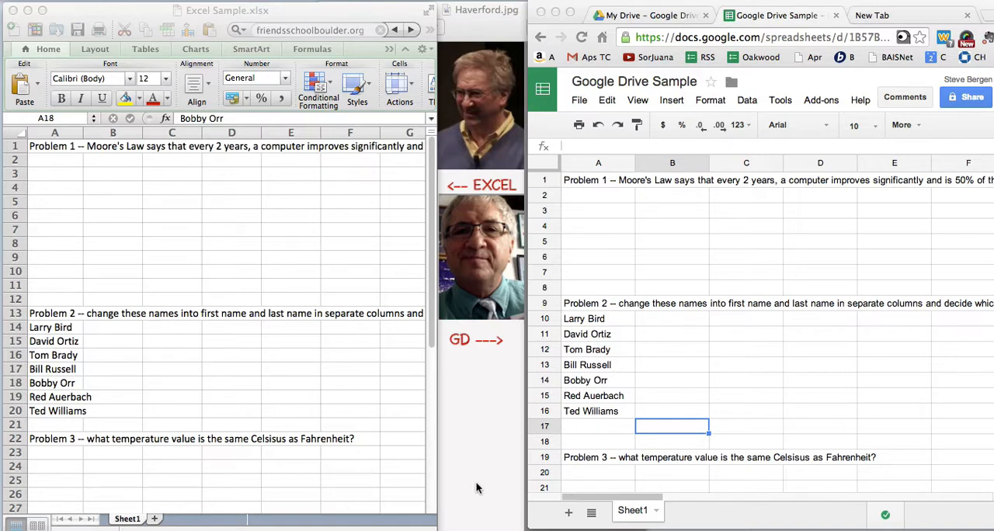
# - Widen column A in the Excel sheet until the listed full names fit within it with room to spare
pyautogui.click(218, 416)
pyautogui.hotkey('shift', 'Down')
pyautogui.hotkey('shift', 'Down')
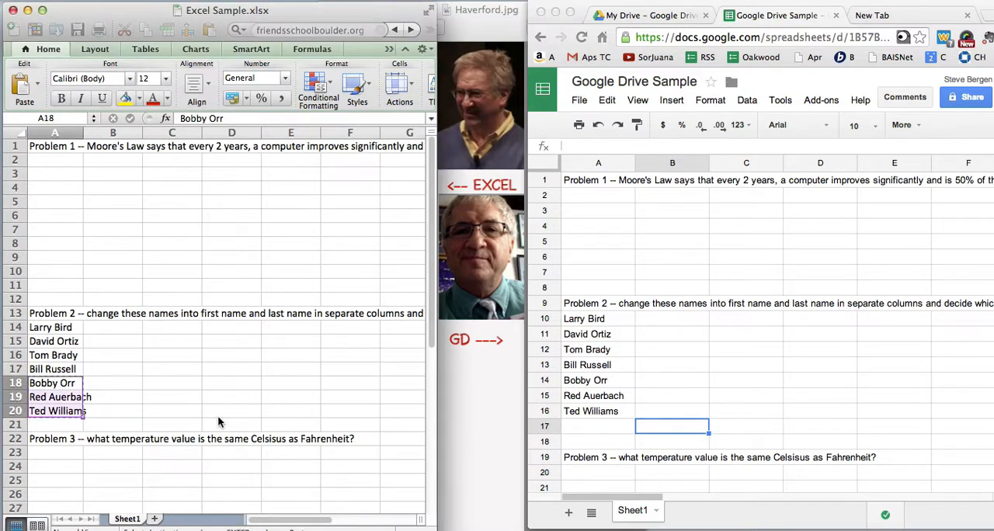
pyautogui.click(169, 398)
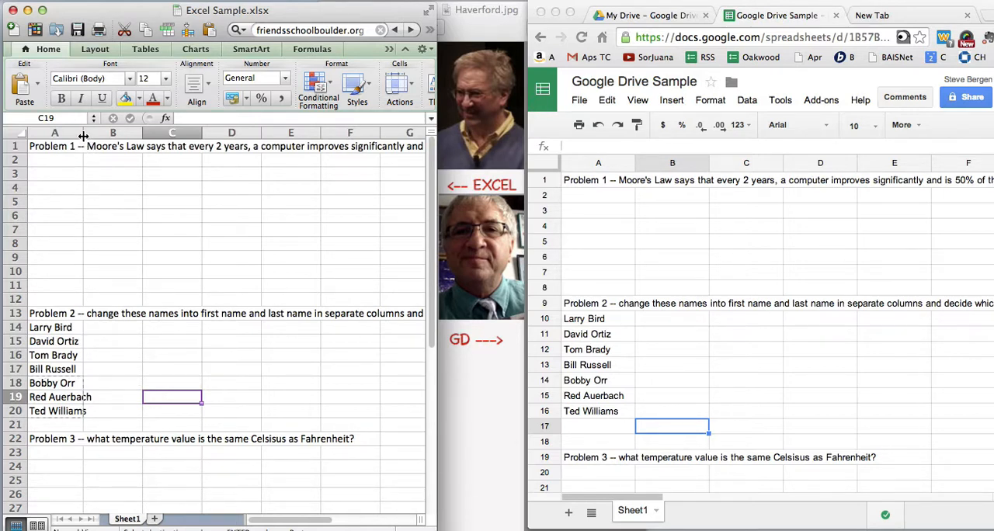
pyautogui.moveTo(83, 136); pyautogui.dragTo(108, 138)
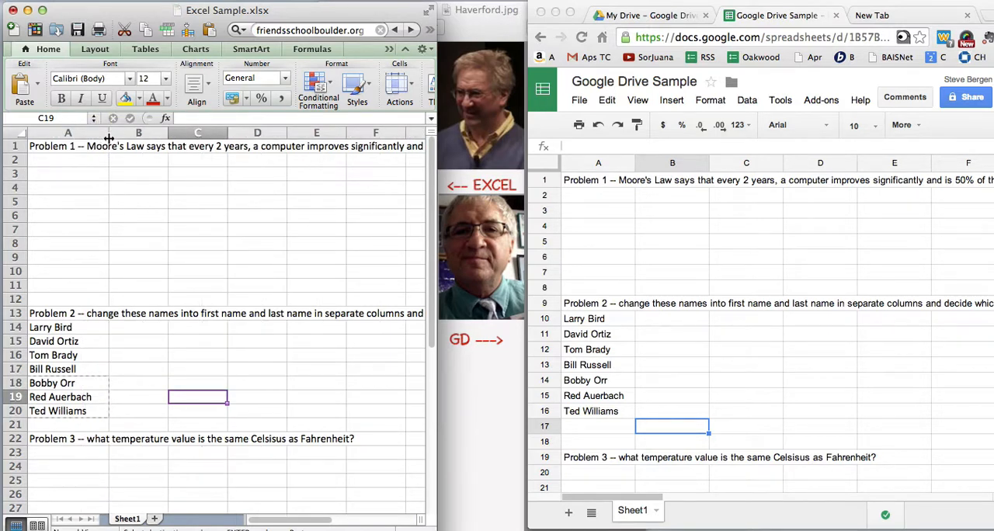
pyautogui.moveTo(108, 138); pyautogui.dragTo(120, 138)
# - Try to auto-fit column A of the Excel sheet to its longest entry, and undo the resize
pyautogui.doubleClick(121, 138)
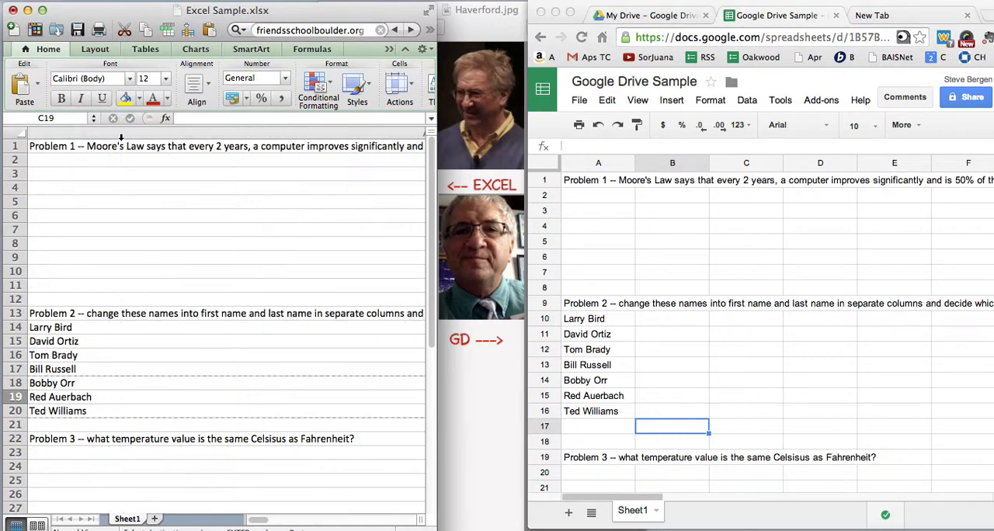
pyautogui.click(116, 222)
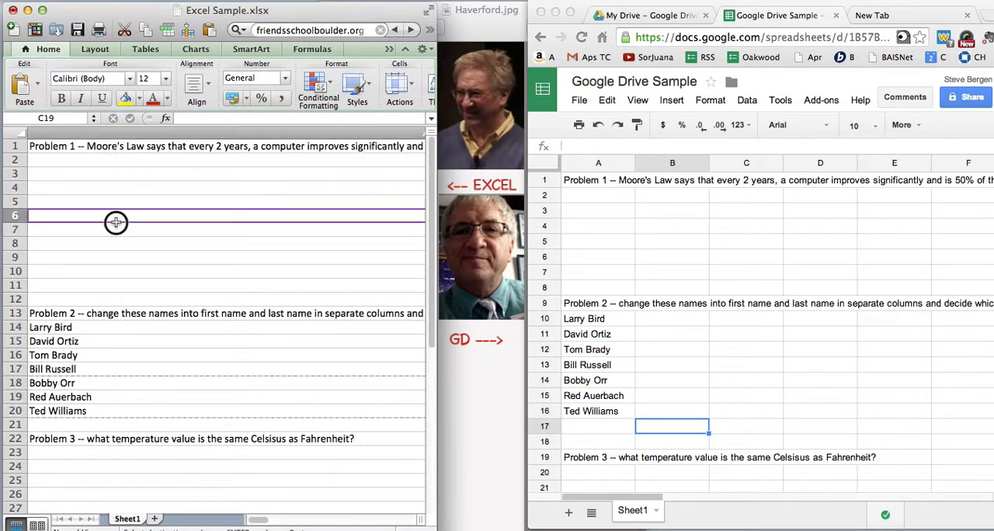
pyautogui.press('super+z')
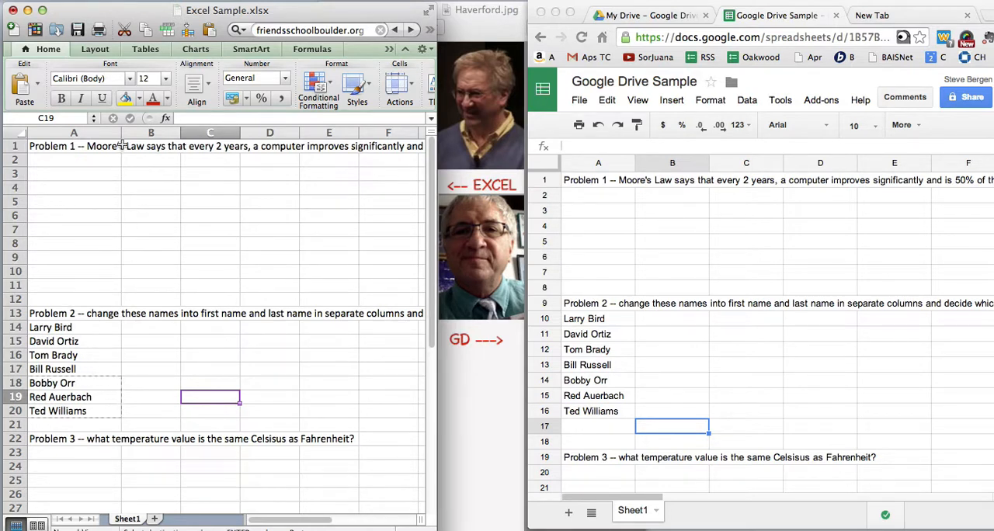
# - Enter "Hello" in cell B4 of the Excel sheet and narrow column B to just fit the word
pyautogui.click(137, 187)
pyautogui.write('Hell')
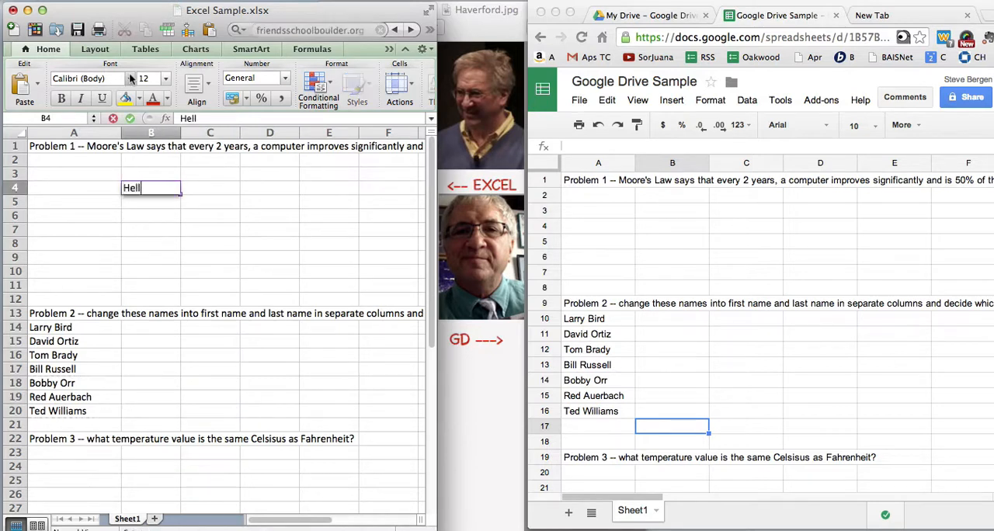
pyautogui.write('o')
pyautogui.press('Return')
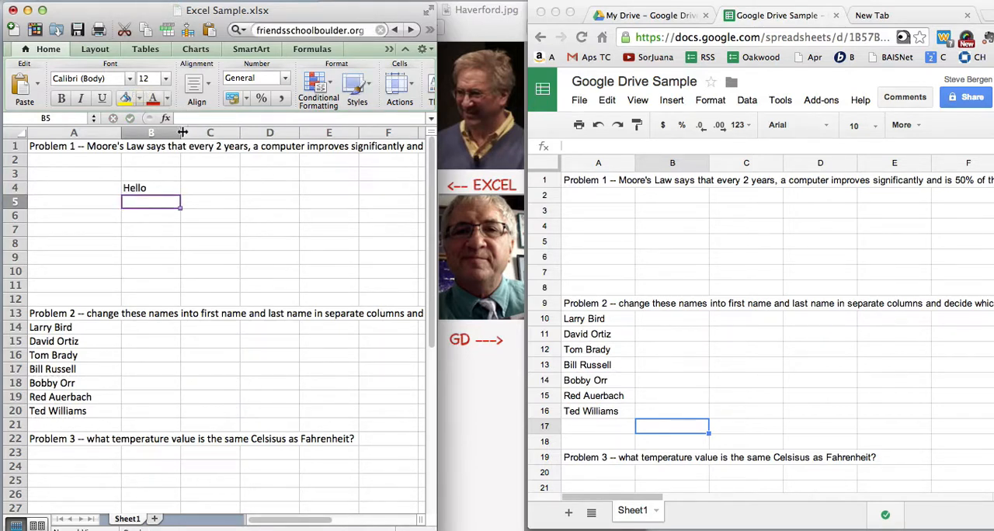
pyautogui.moveTo(180, 133); pyautogui.dragTo(152, 133)
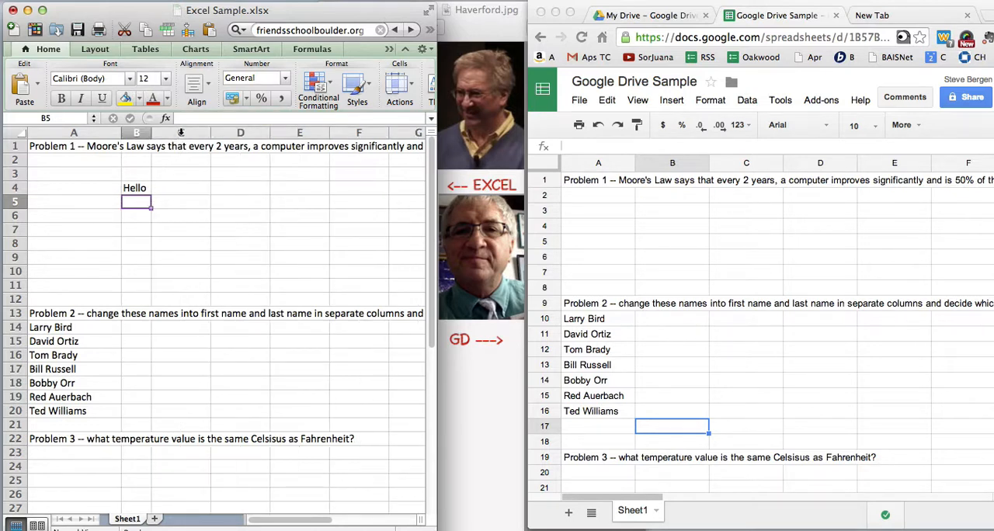
# - Enter "Goodbye" in cell B5 of the Excel sheet and auto-fit column B to its contents
pyautogui.write('Goodbye')
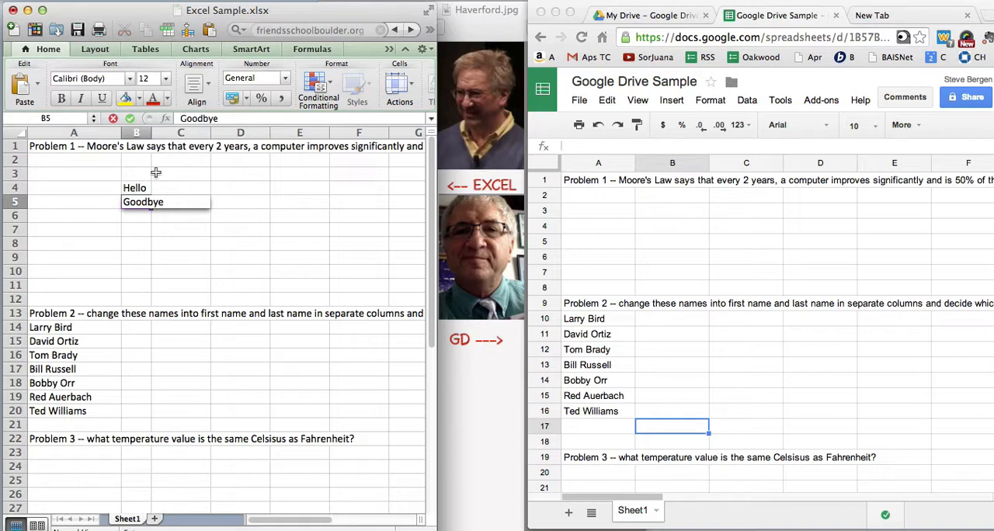
pyautogui.press('Return')
pyautogui.doubleClick(151, 132)
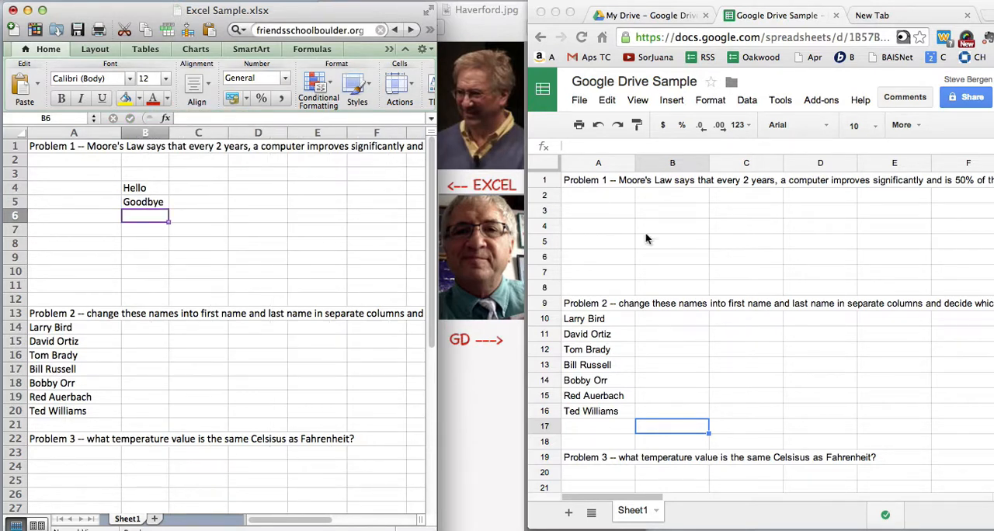
# - Switch to the Google Sheets document, enter "Hello" in cell B3 and narrow column B to just fit the word
pyautogui.click(678, 238)
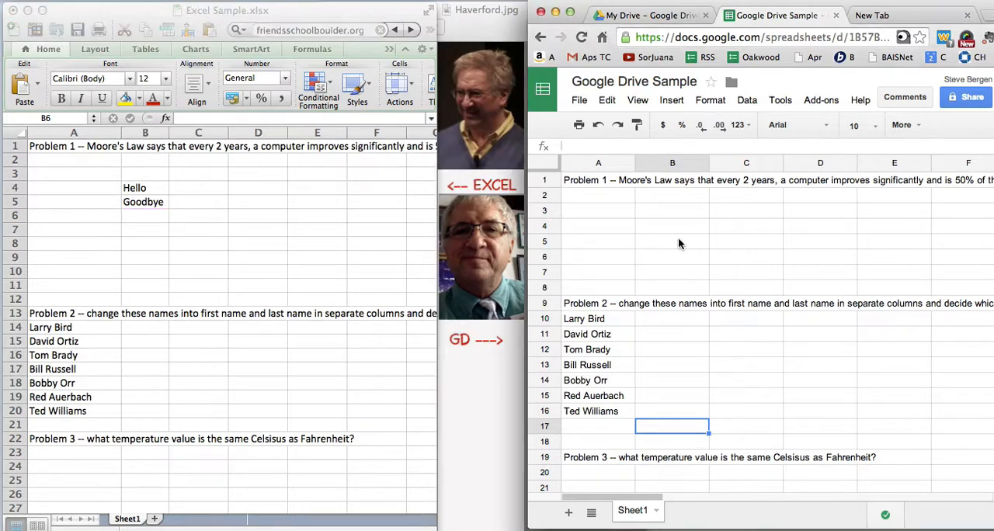
pyautogui.click(667, 216)
pyautogui.write('Hello')
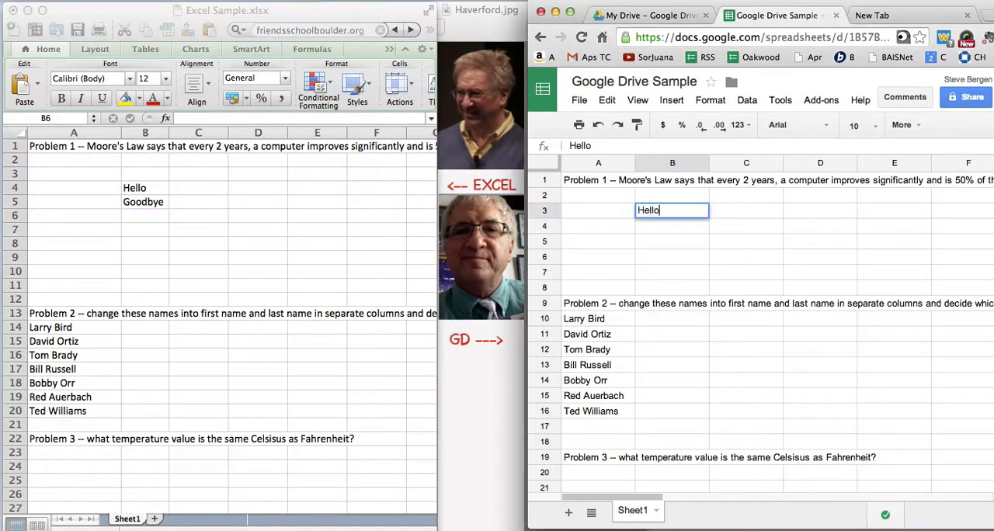
pyautogui.press('Return')
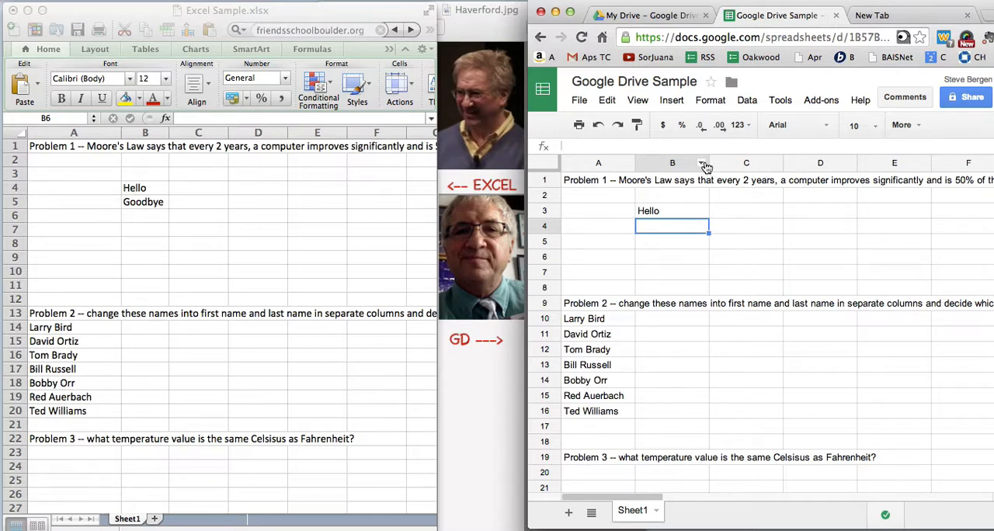
pyautogui.moveTo(709, 163); pyautogui.dragTo(662, 164)
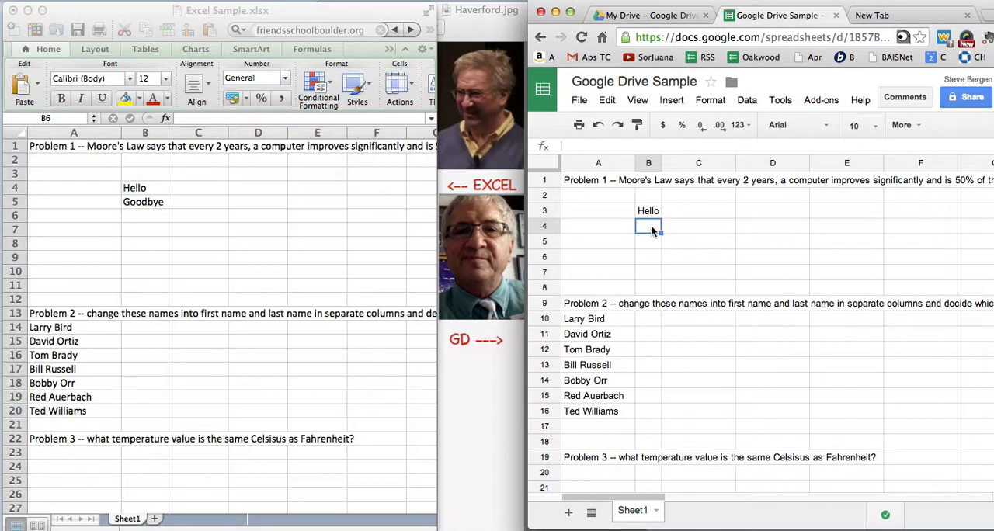
# - Enter "Goodbye" in cell B4 of the Google sheet and auto-fit column B to its contents
pyautogui.write('Goodby')
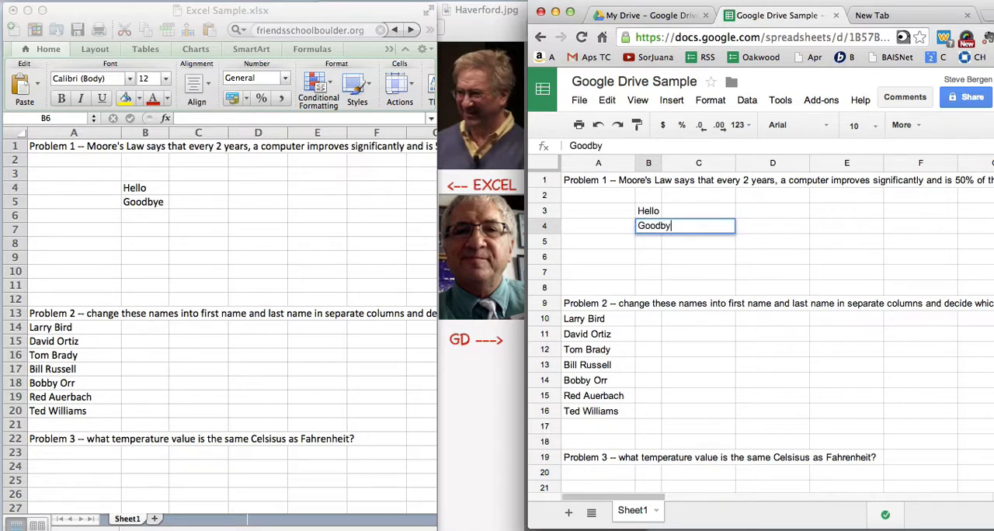
pyautogui.write('e')
pyautogui.press('Return')
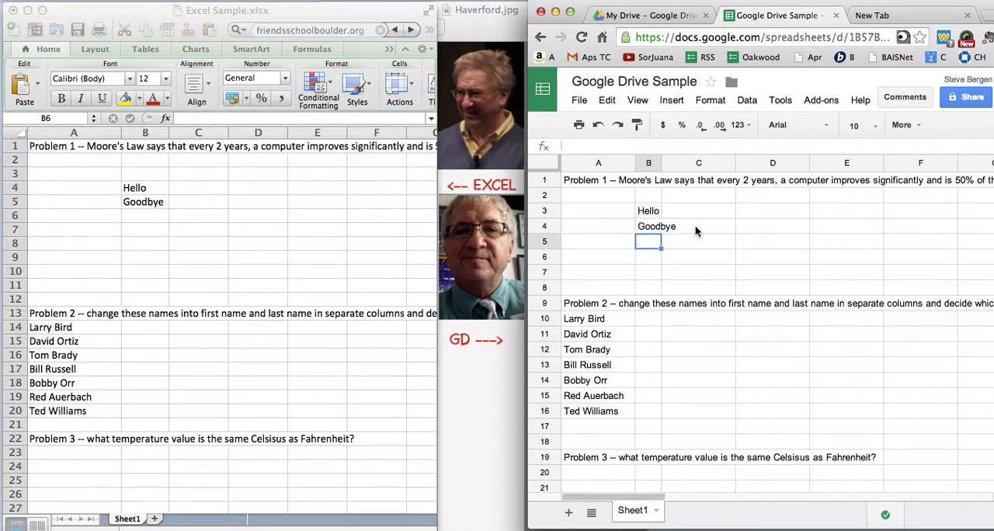
pyautogui.click(657, 168)
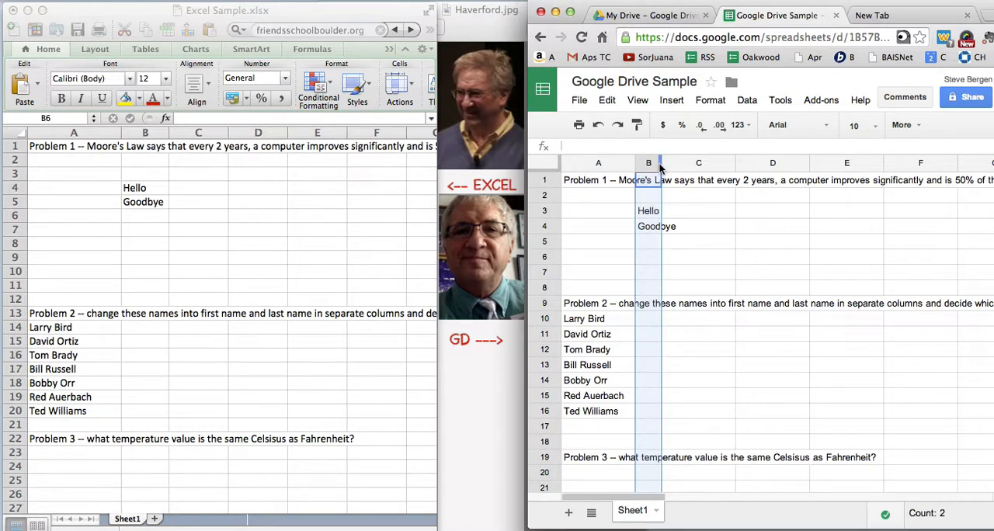
pyautogui.doubleClick(661, 165)
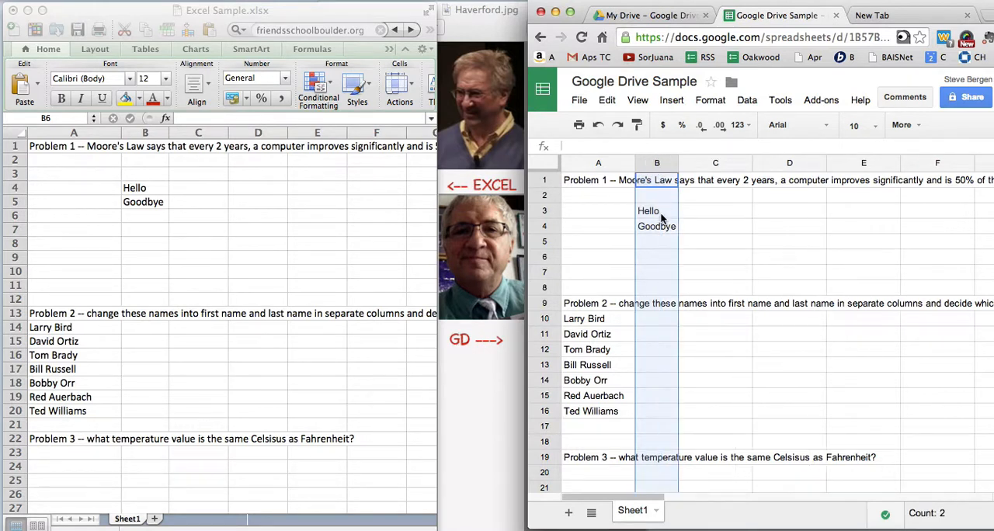
# - Clear the sample words in the Google sheet by filling empty cell B2 down through B5
pyautogui.click(660, 196)
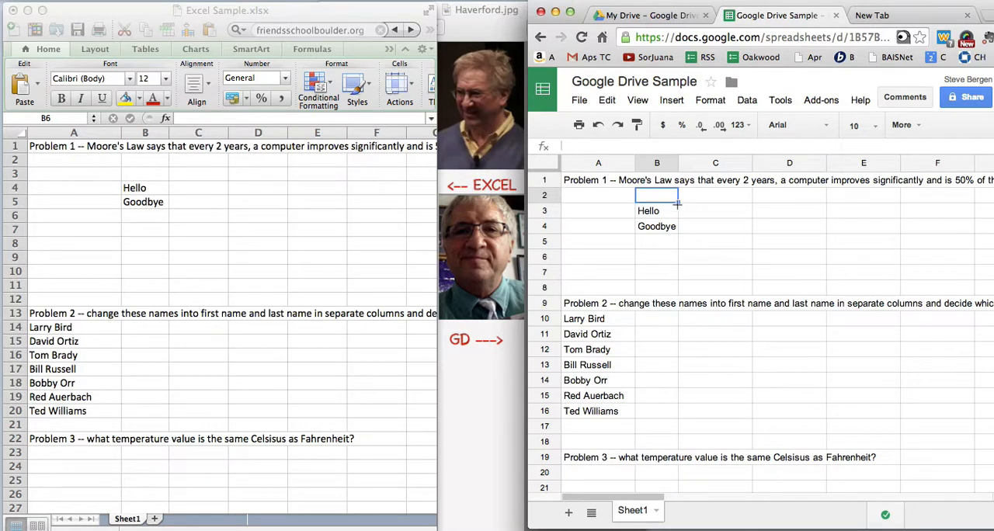
pyautogui.moveTo(678, 201); pyautogui.dragTo(677, 244)
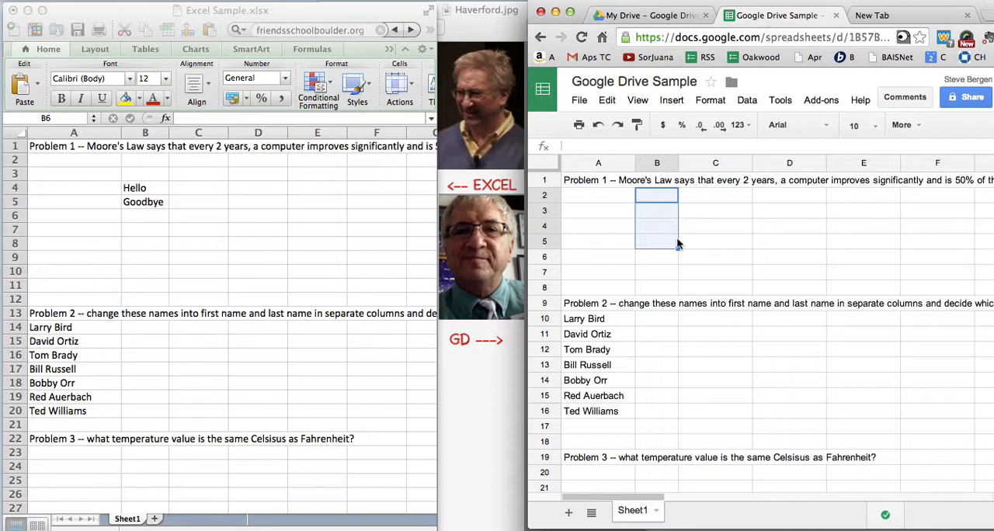
# - Switch to Excel and clear the sample words by filling empty cell B3 down through B6
pyautogui.click(193, 194)
pyautogui.click(161, 175)
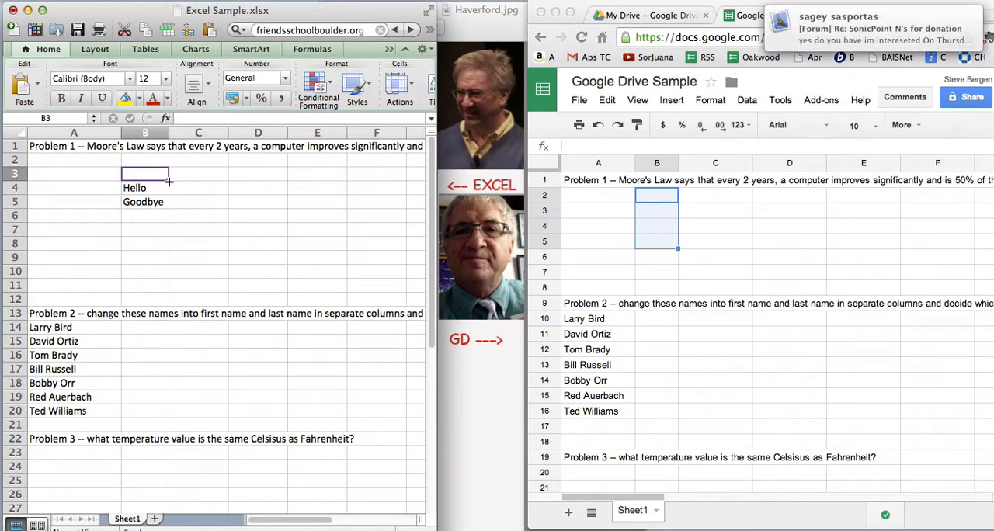
pyautogui.moveTo(168, 180); pyautogui.dragTo(168, 222)
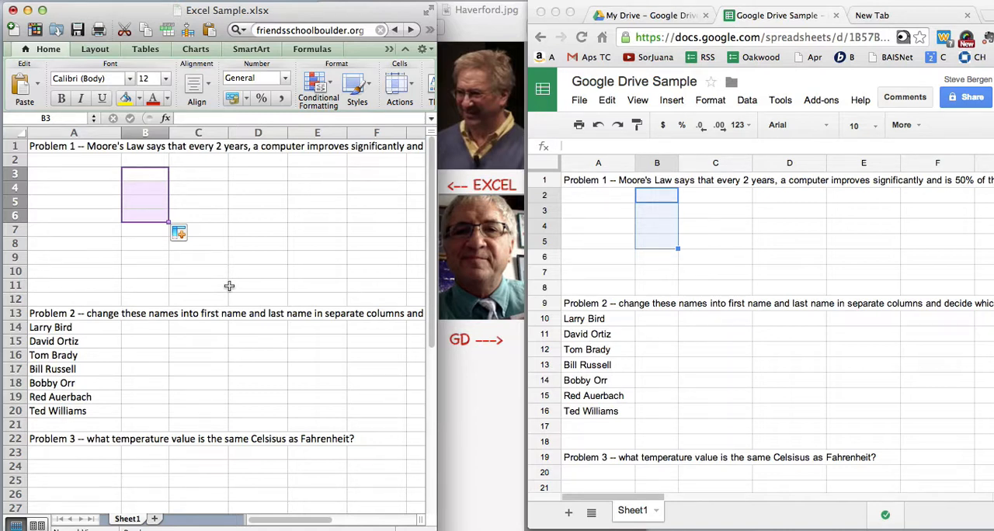
# - Open the sharing settings of the Google Drive Sample spreadsheet and add the collaborator's e-mail to the people to invite
pyautogui.click(583, 15)
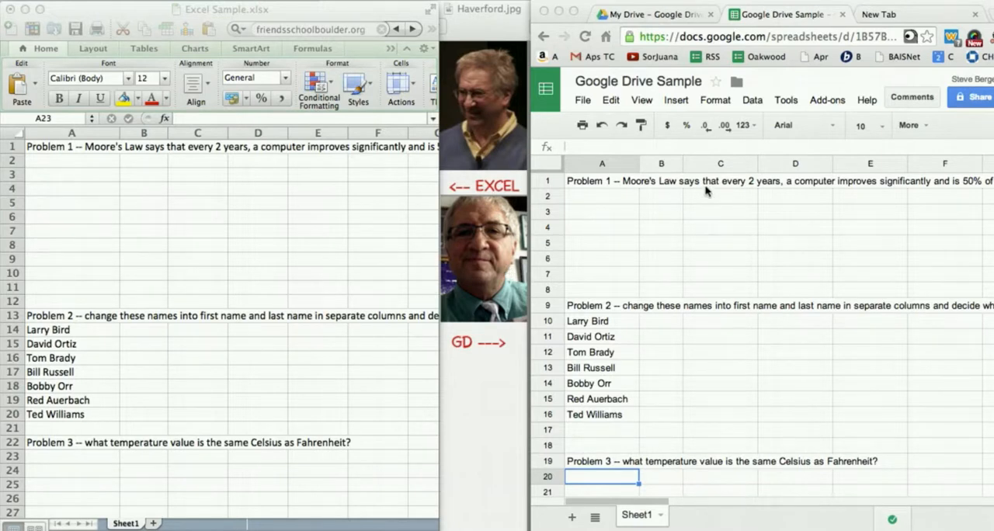
pyautogui.click(960, 102)
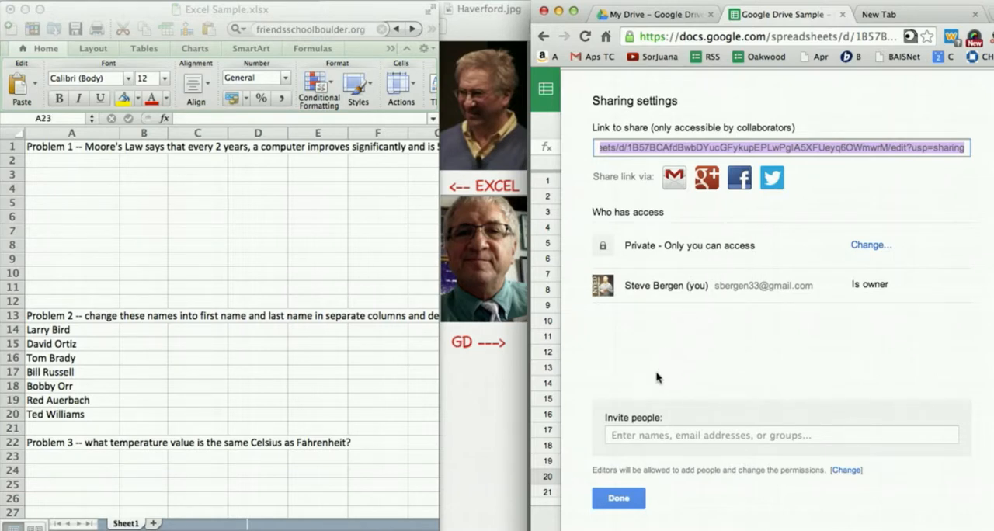
pyautogui.click(636, 435)
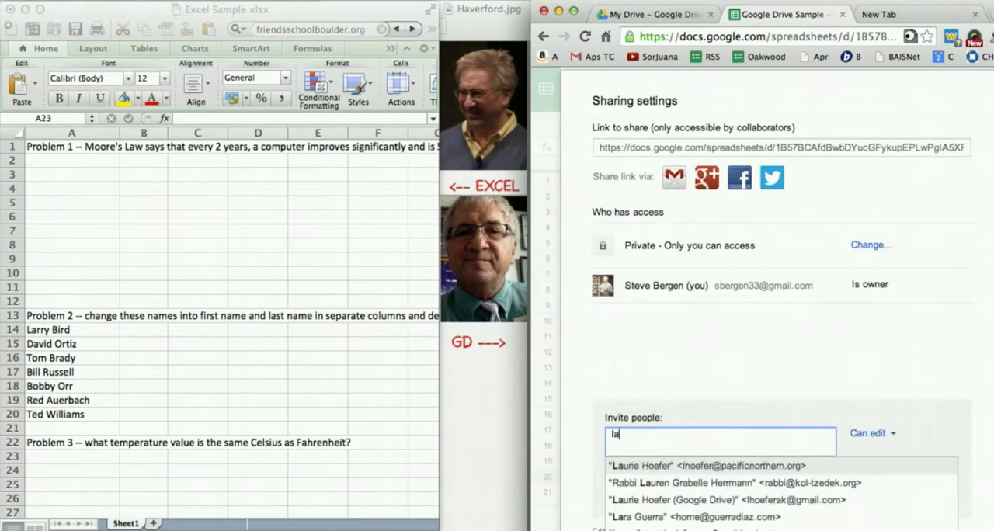
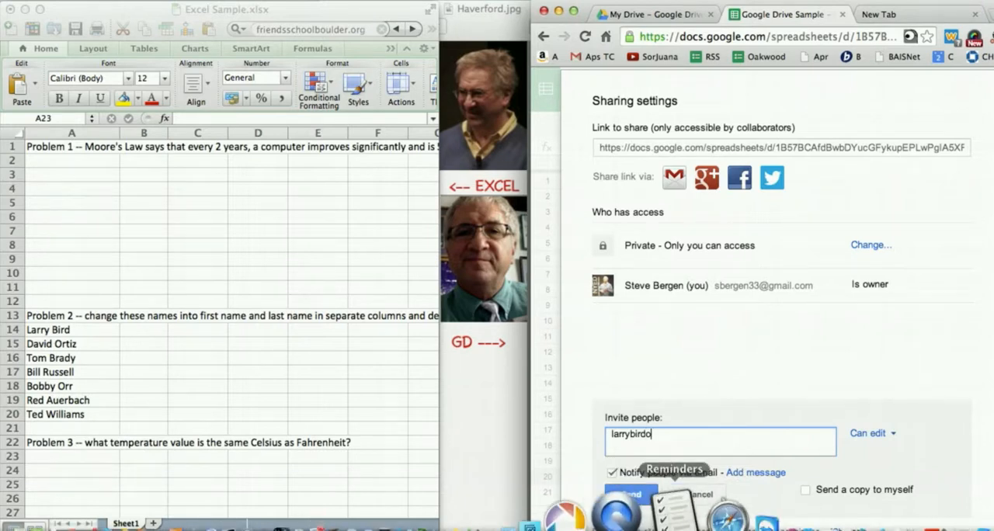
pyautogui.write('doll')
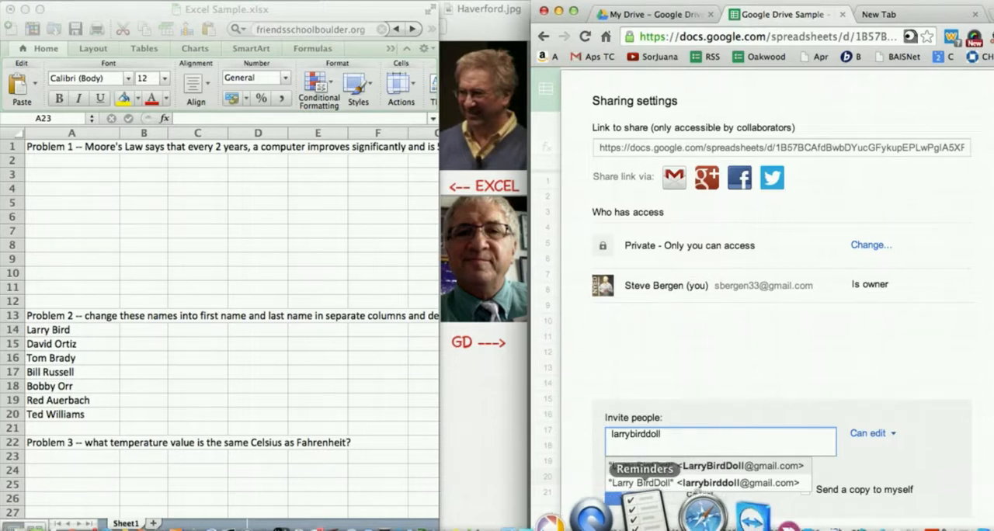
pyautogui.click(680, 470)
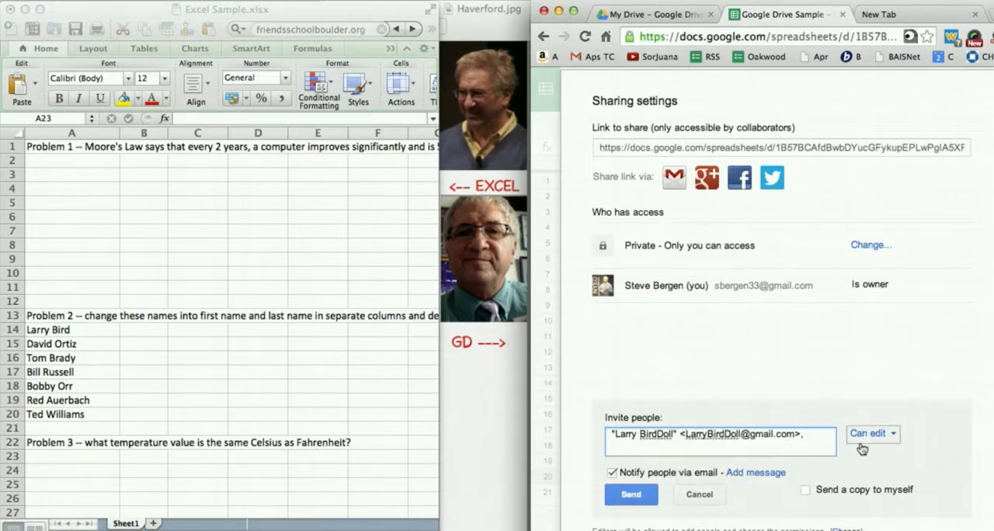
# - Send the invitation with edit access, view the collaborator's available permission levels and close the sharing settings
pyautogui.click(654, 495)
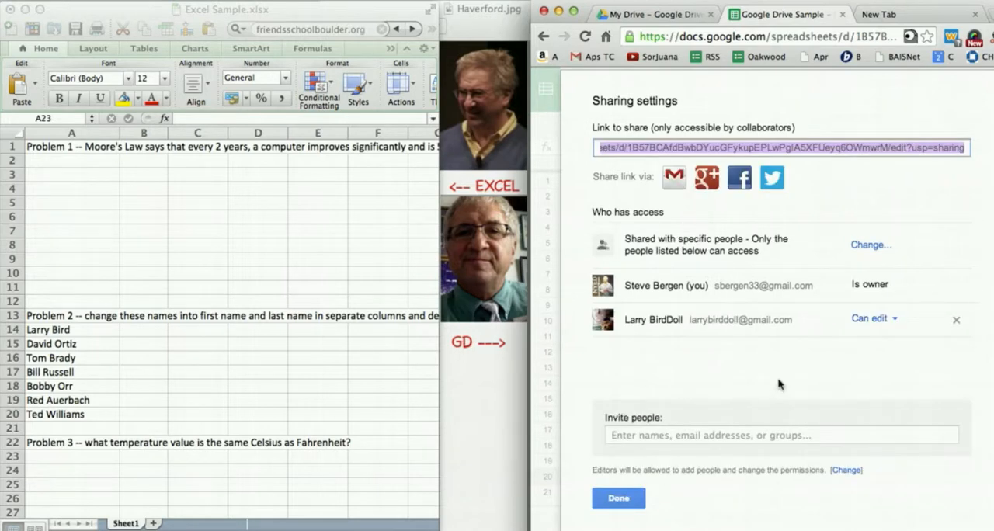
pyautogui.click(894, 326)
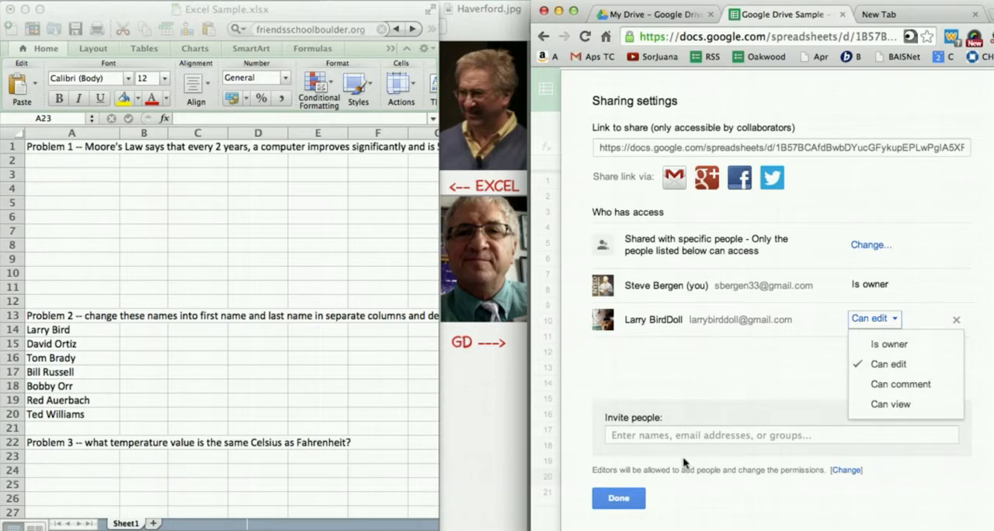
pyautogui.click(619, 500)
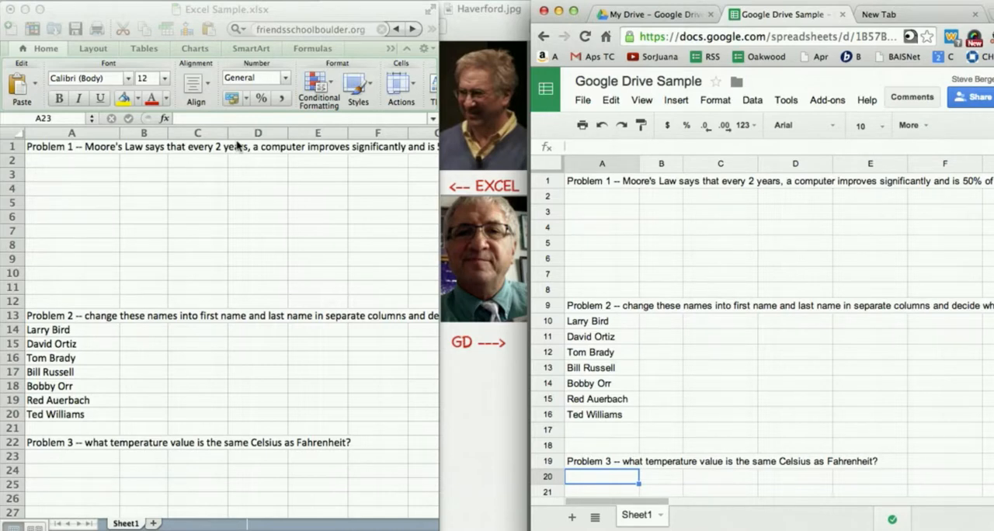
# - Switch to Excel and give the names in A14:A20 a yellow fill and italic text
pyautogui.click(143, 333)
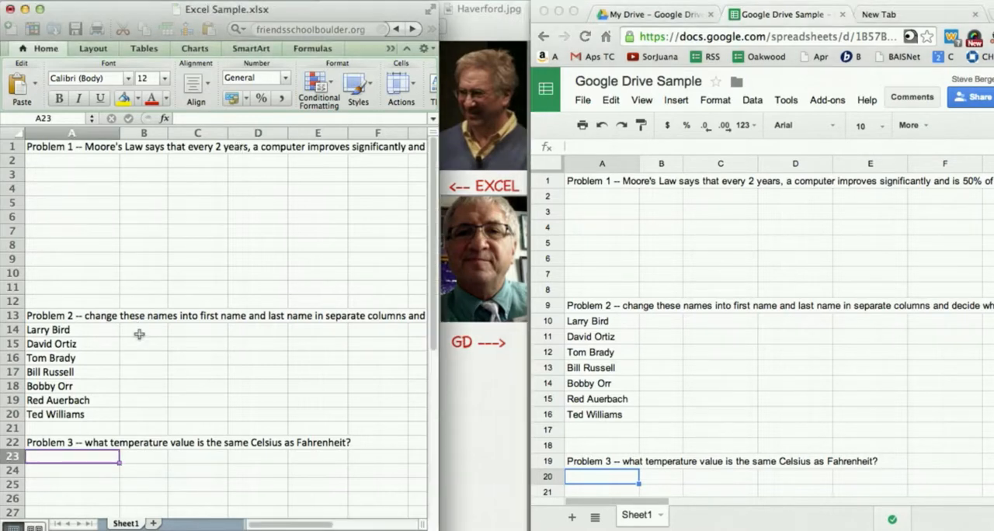
pyautogui.moveTo(92, 333); pyautogui.dragTo(82, 409)
pyautogui.click(122, 42)
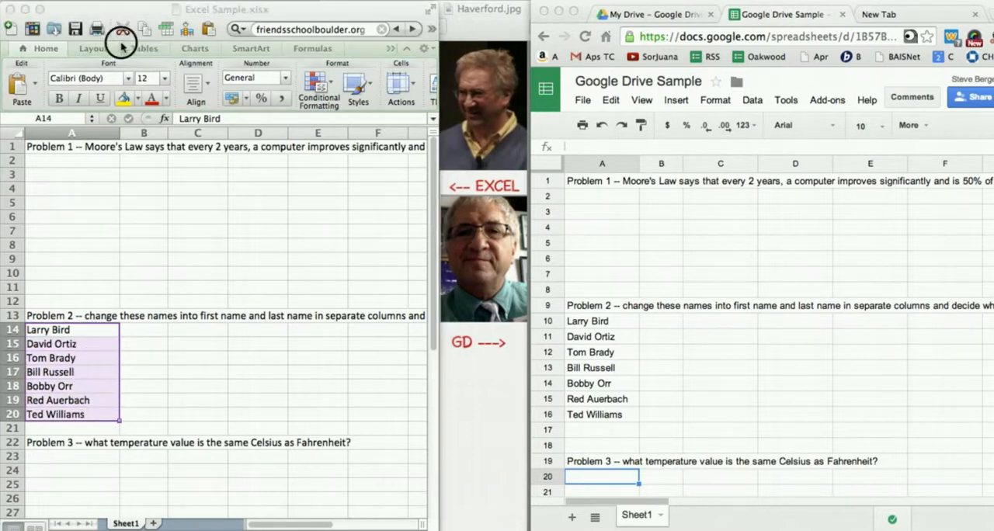
pyautogui.click(87, 365)
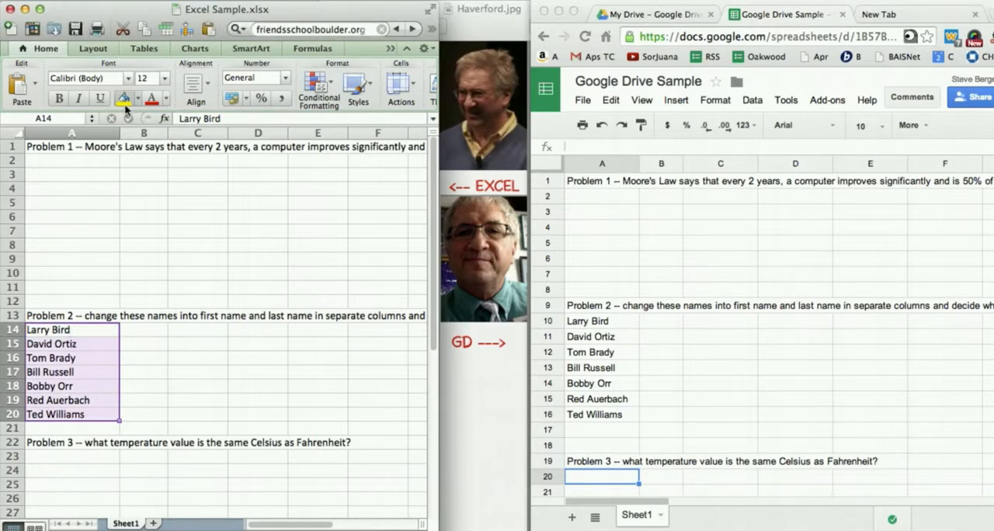
pyautogui.click(123, 107)
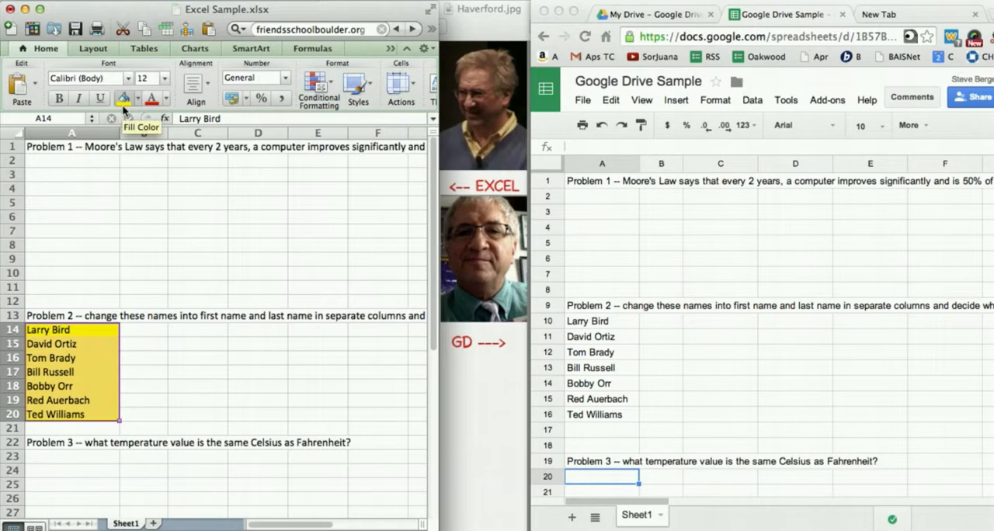
pyautogui.click(79, 99)
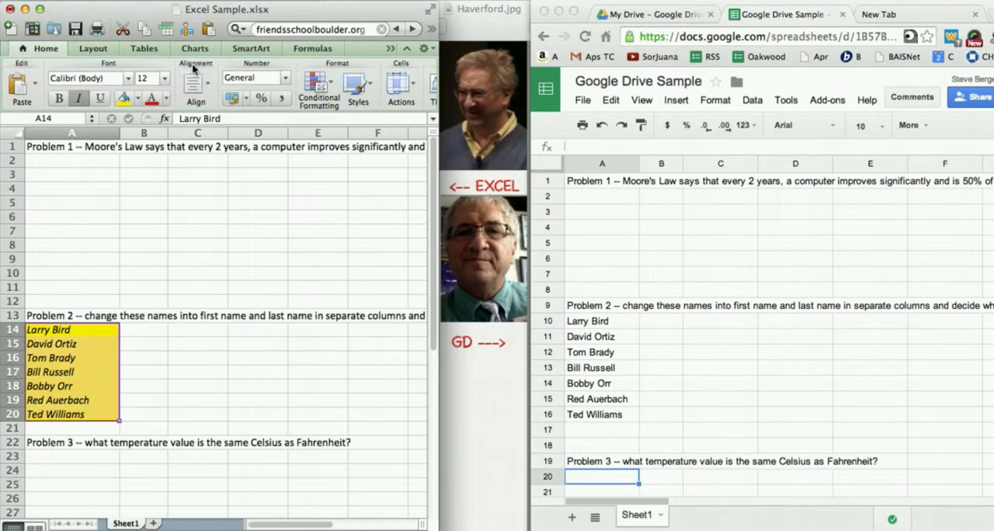
# - Align the Excel names in A14:A20 to the center of their cells
pyautogui.click(207, 88)
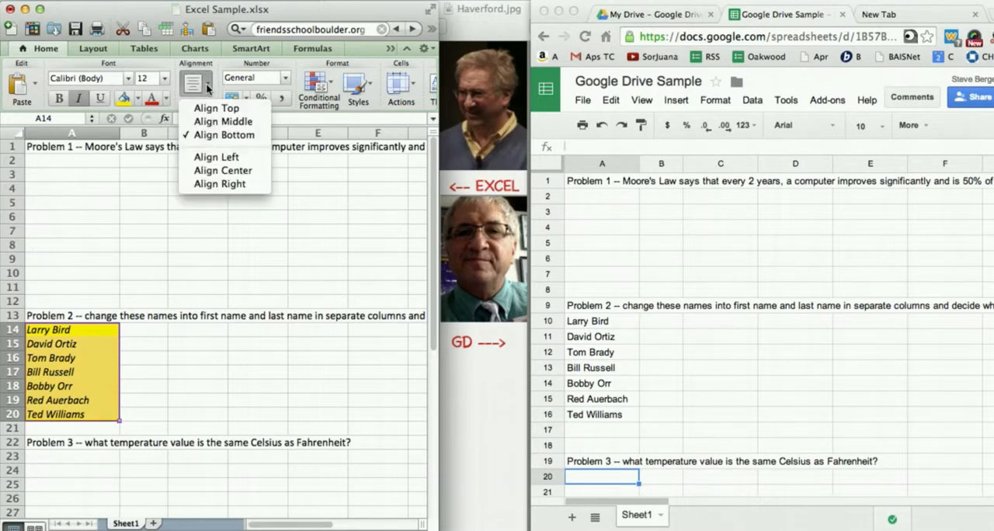
pyautogui.click(219, 170)
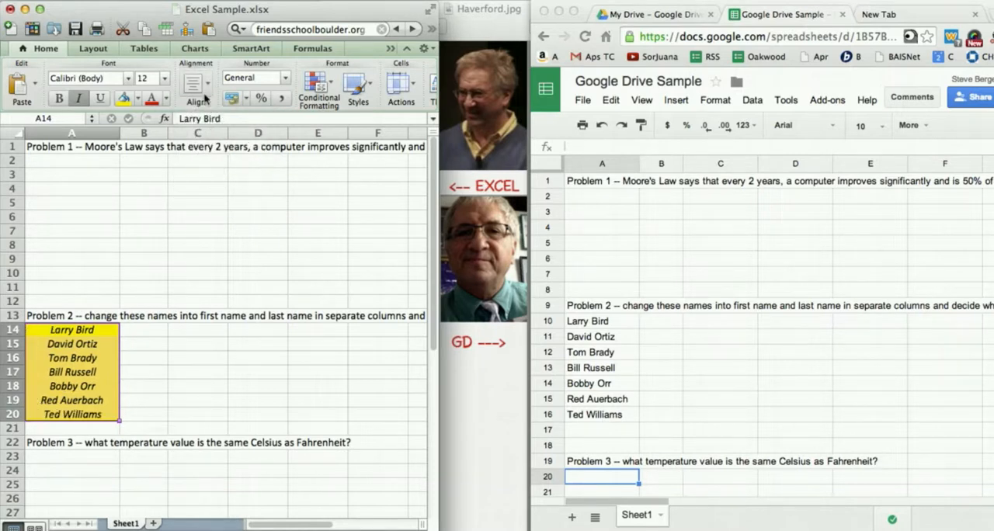
pyautogui.click(165, 188)
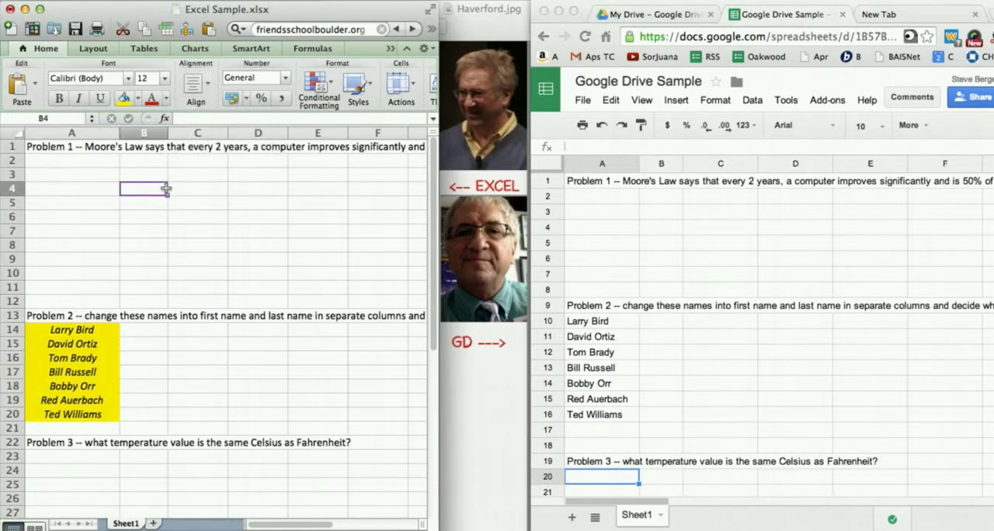
# - Set the text orientation of empty cell B4 to 32 degrees in the cell formatting
pyautogui.click(229, 1)
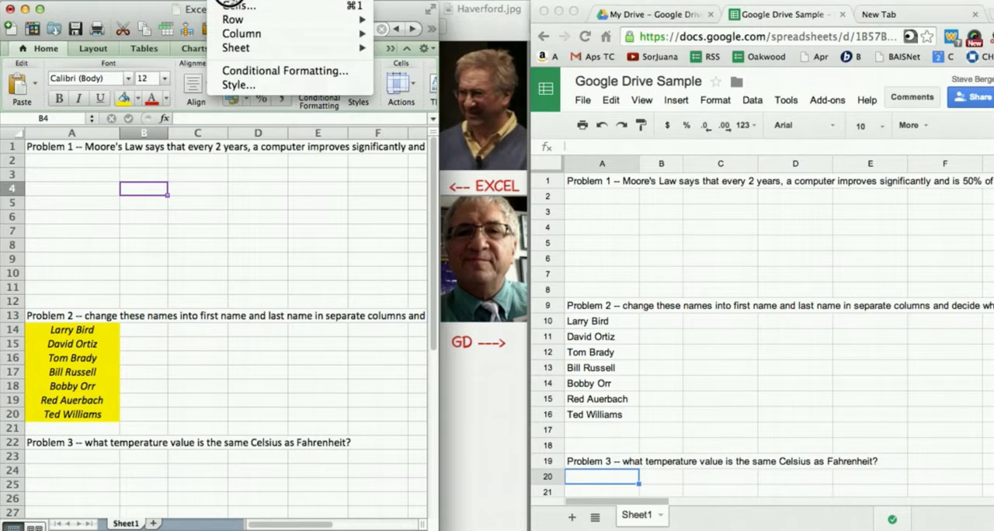
pyautogui.click(230, 12)
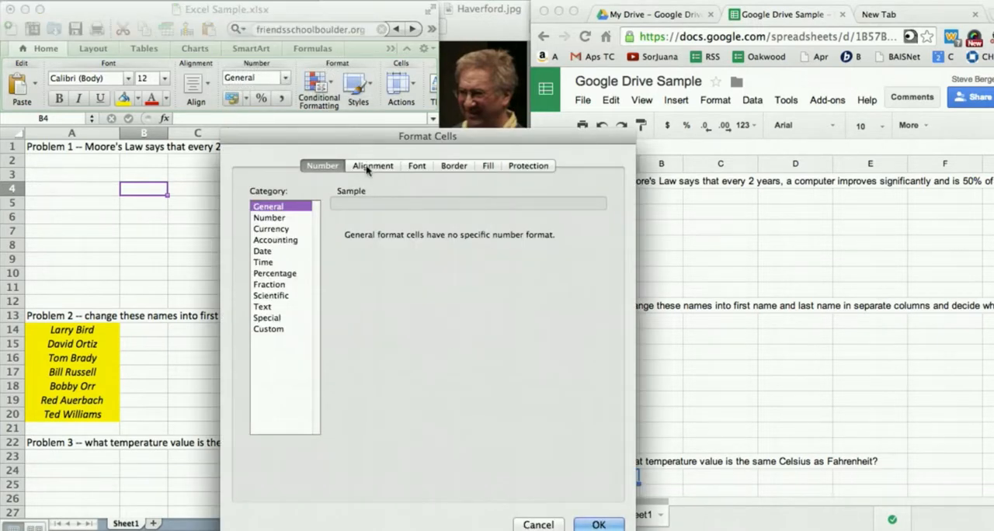
pyautogui.click(370, 166)
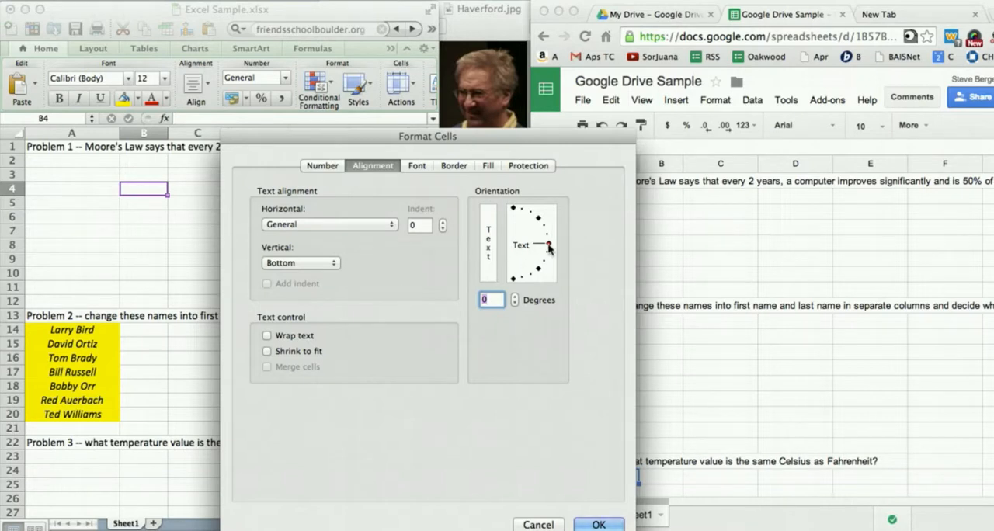
pyautogui.moveTo(548, 247); pyautogui.dragTo(544, 228)
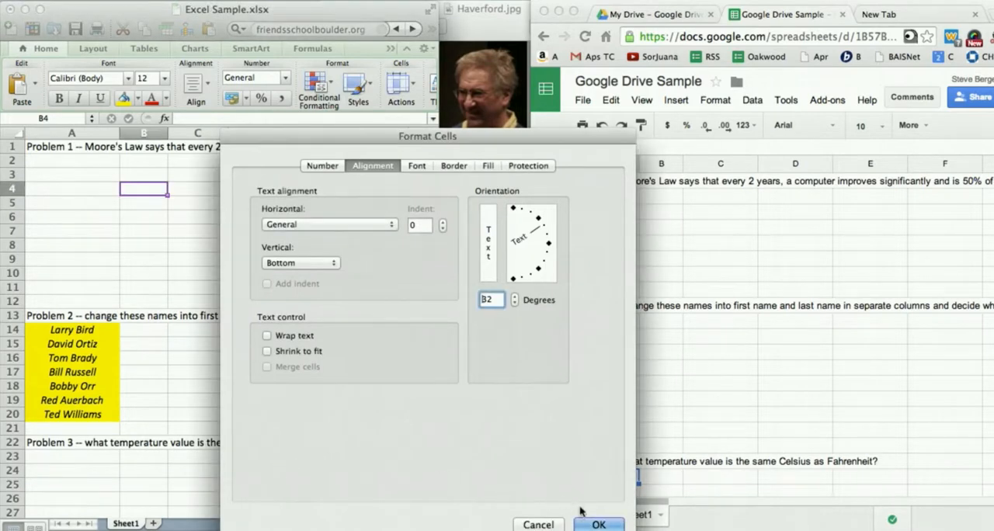
pyautogui.click(598, 524)
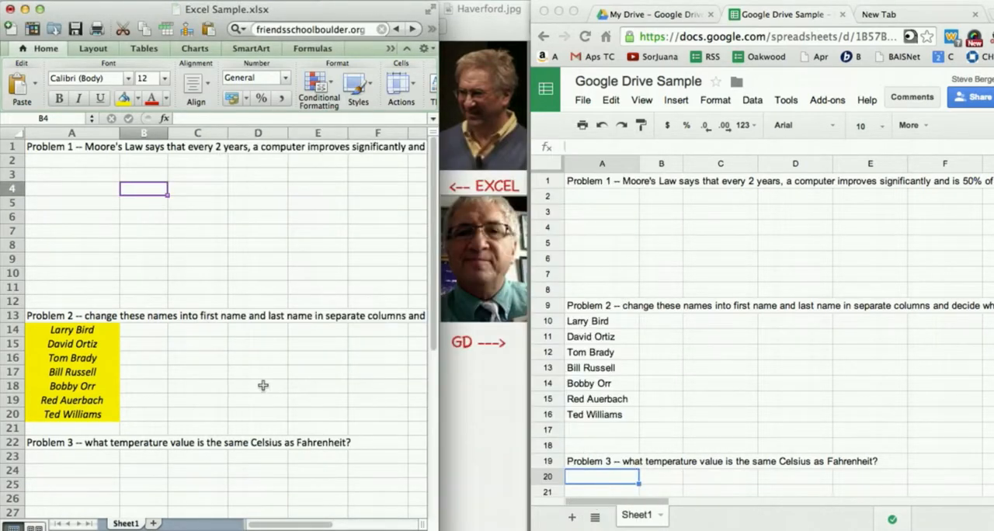
# - Rotate the text of the Excel names in A14:A20 to 43 degrees
pyautogui.click(238, 386)
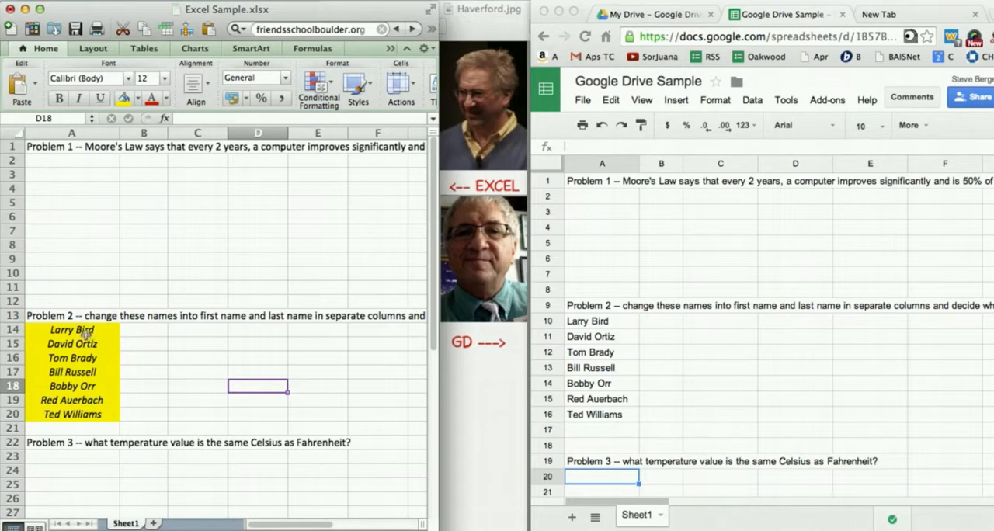
pyautogui.moveTo(84, 333); pyautogui.dragTo(86, 402)
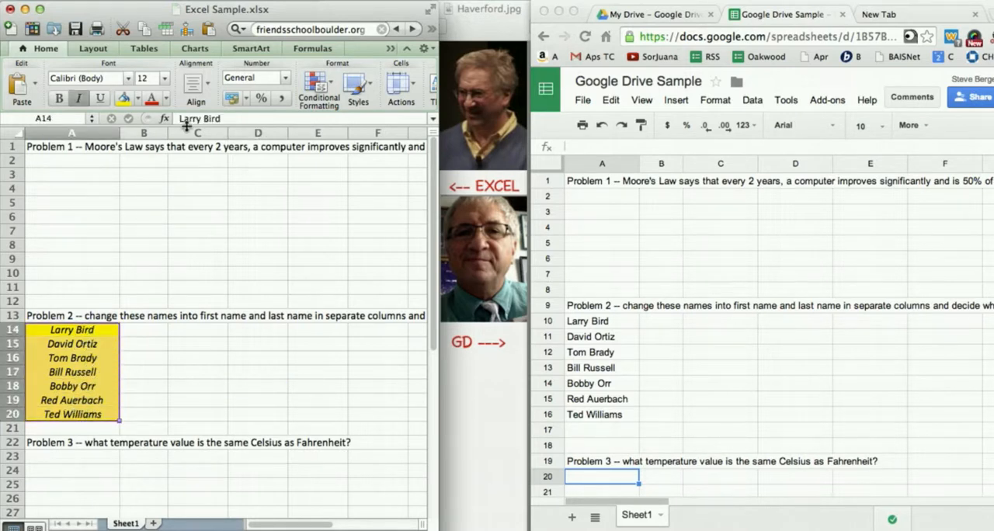
pyautogui.click(229, 2)
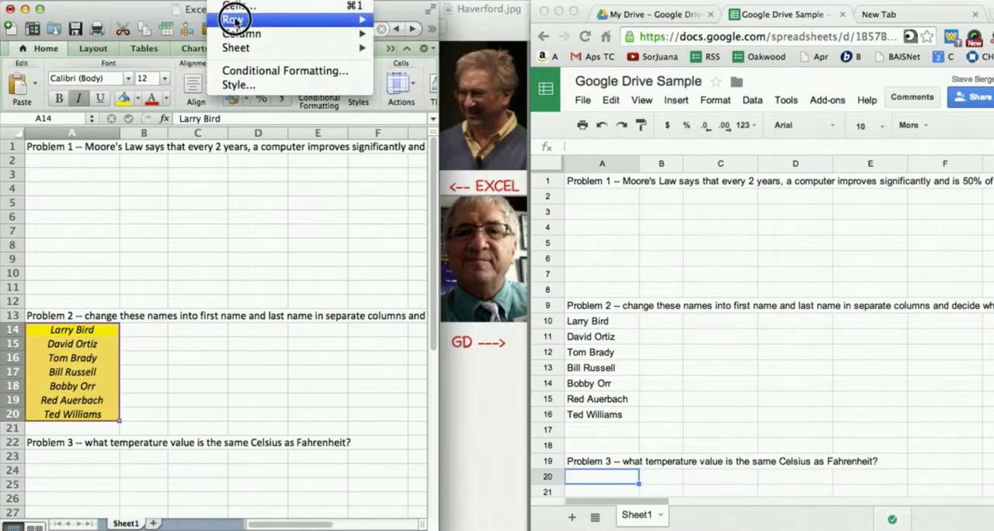
pyautogui.click(233, 6)
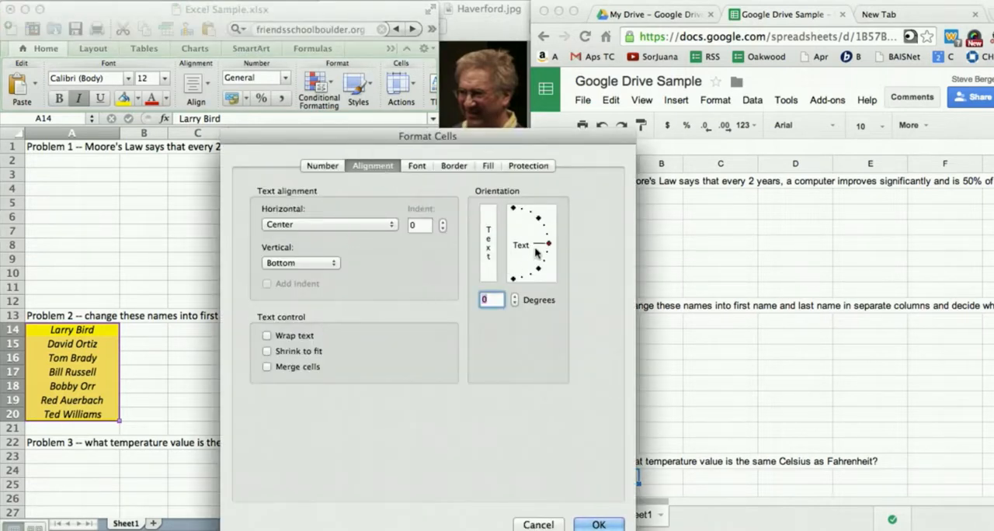
pyautogui.moveTo(548, 244); pyautogui.dragTo(539, 218)
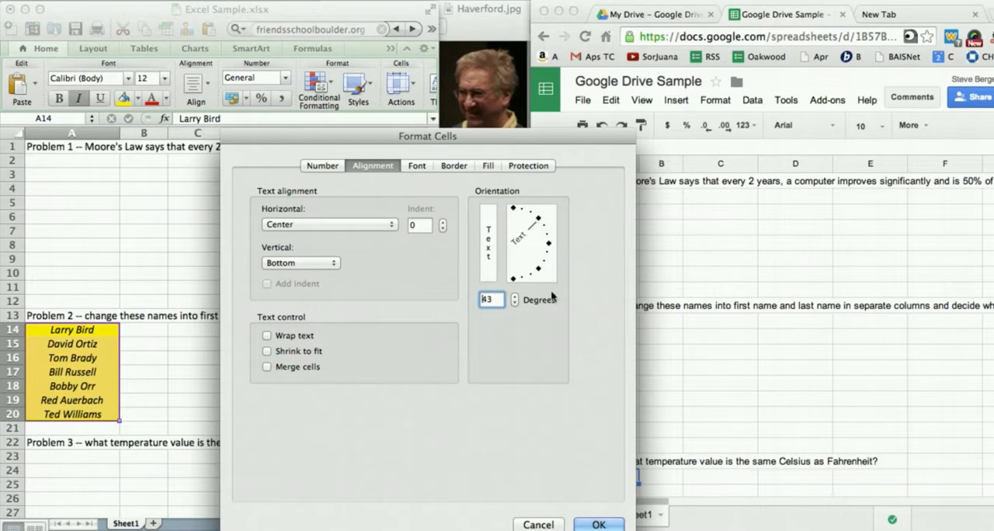
pyautogui.click(598, 525)
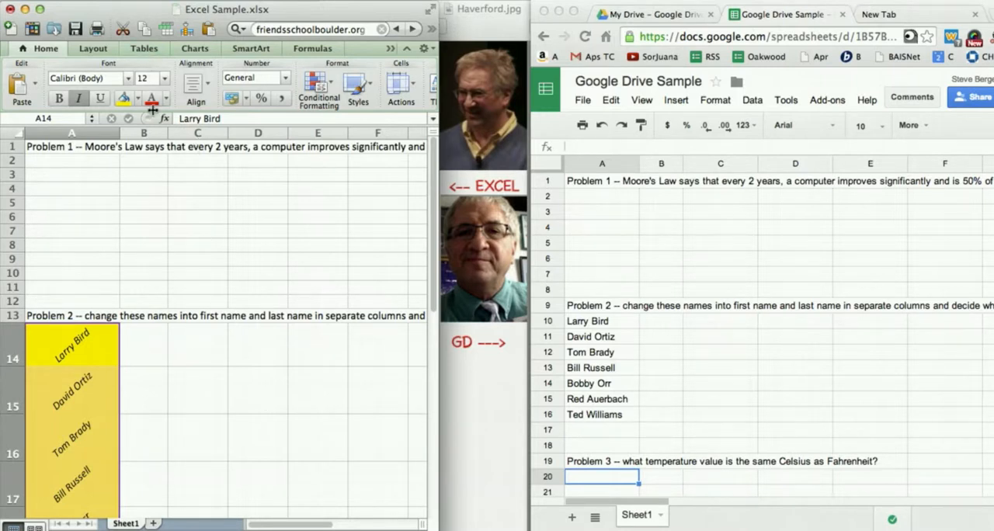
# - Undo the rotation, centering, italics and yellow fill applied to the Excel names
pyautogui.press('super+z')
pyautogui.click(162, 202)
pyautogui.press('super+z')
pyautogui.press('super+z')
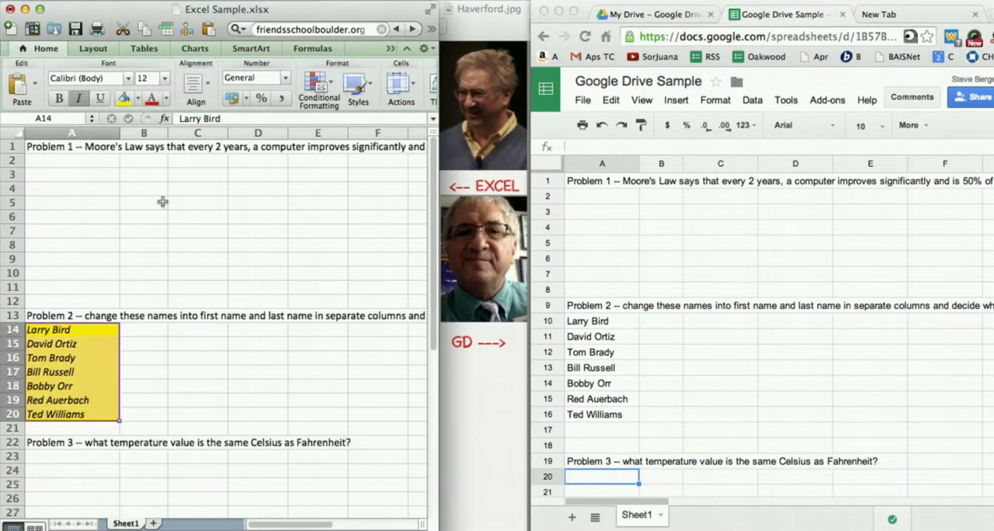
pyautogui.press('super+z')
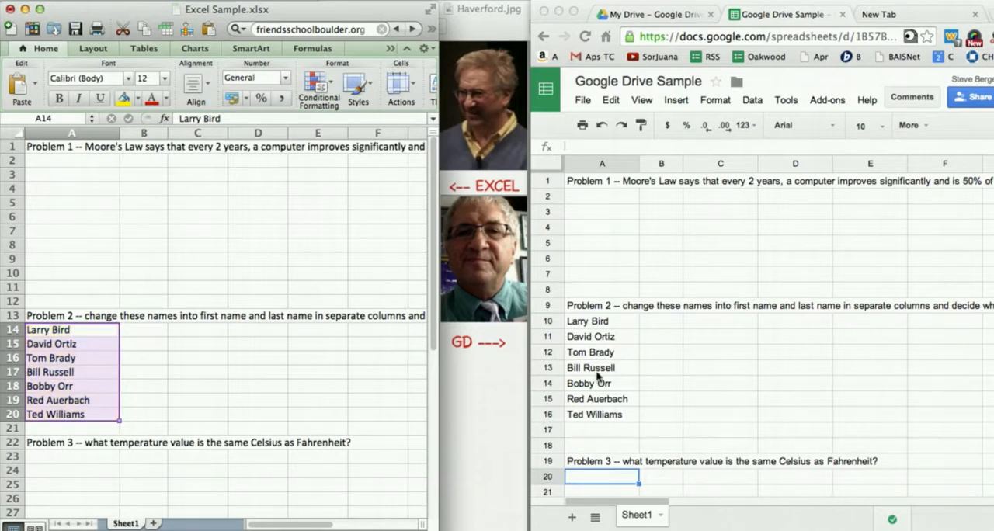
# - Switch to the Google sheet and make the names in A10:A16 bold and italic
pyautogui.click(694, 415)
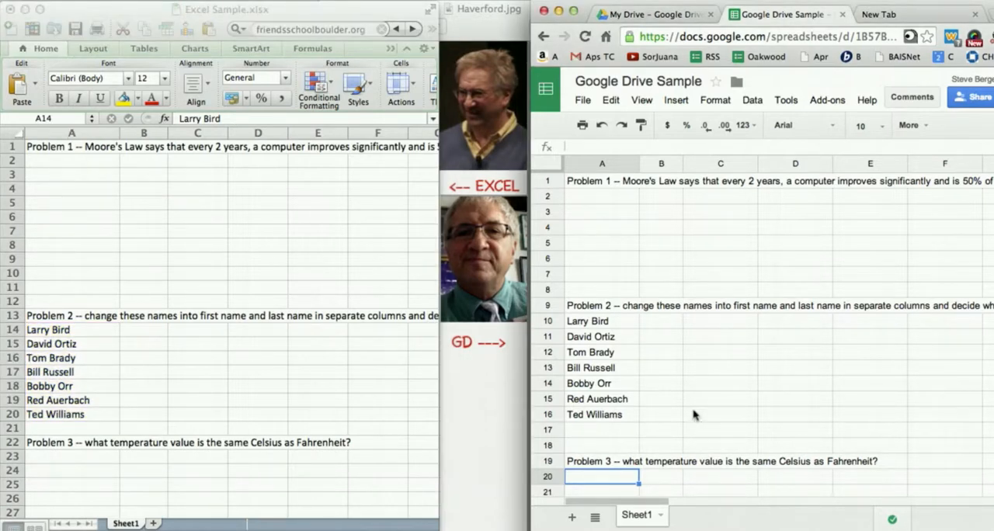
pyautogui.click(612, 335)
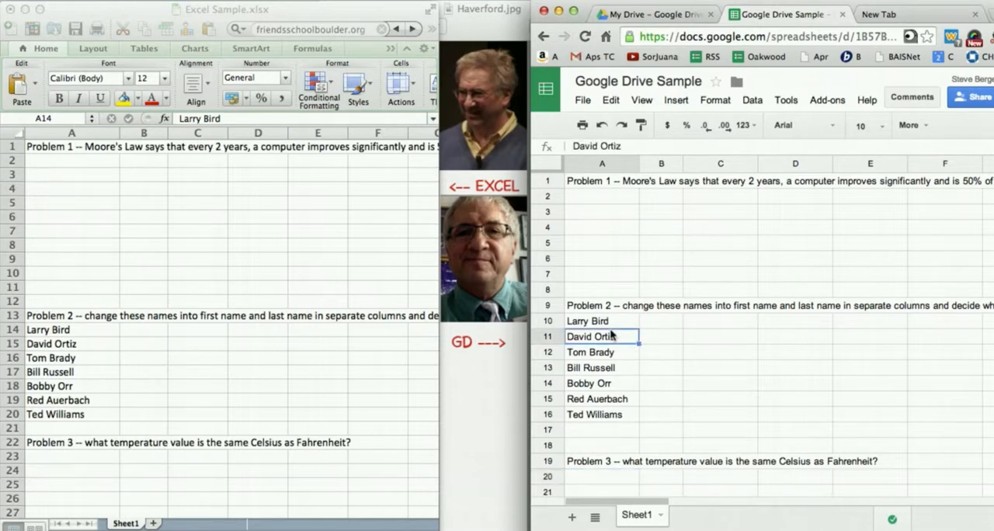
pyautogui.moveTo(606, 322); pyautogui.dragTo(604, 415)
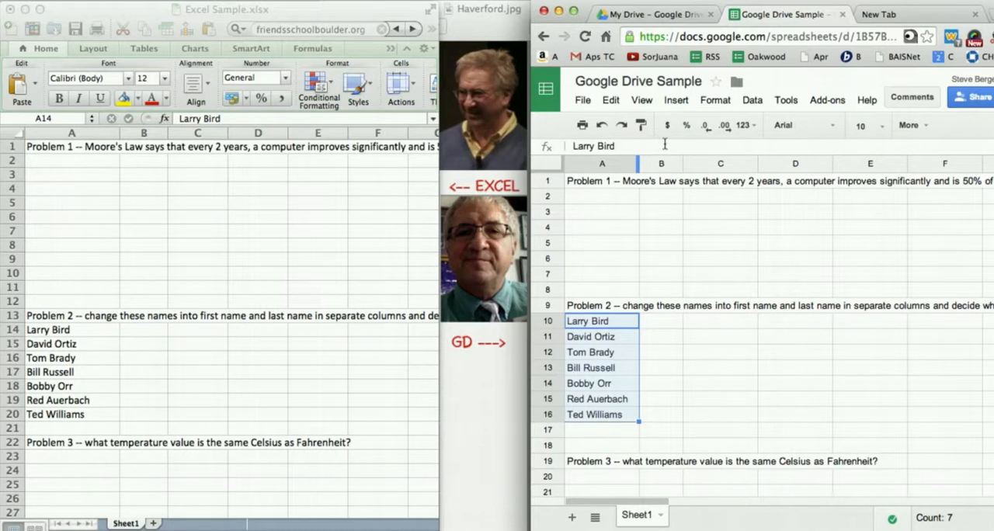
pyautogui.press('super+b')
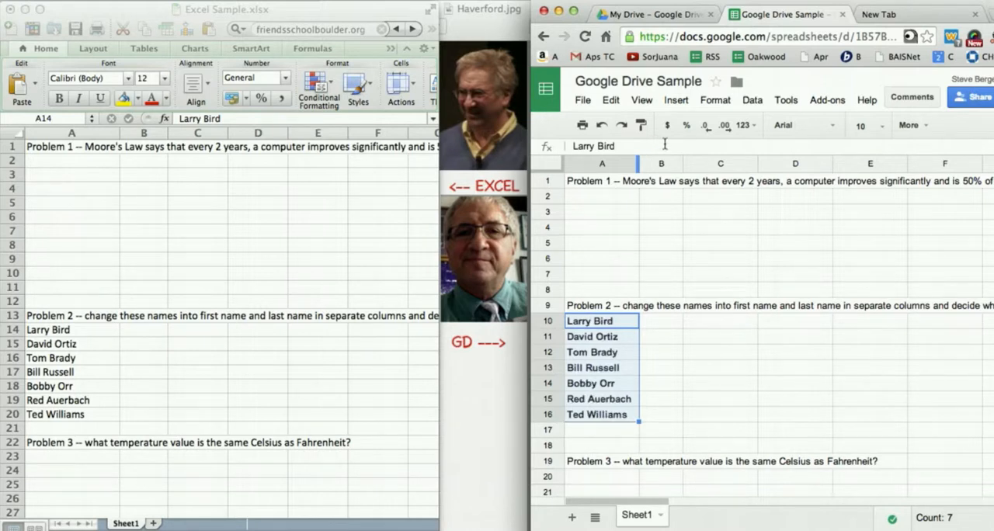
pyautogui.press('super+i')
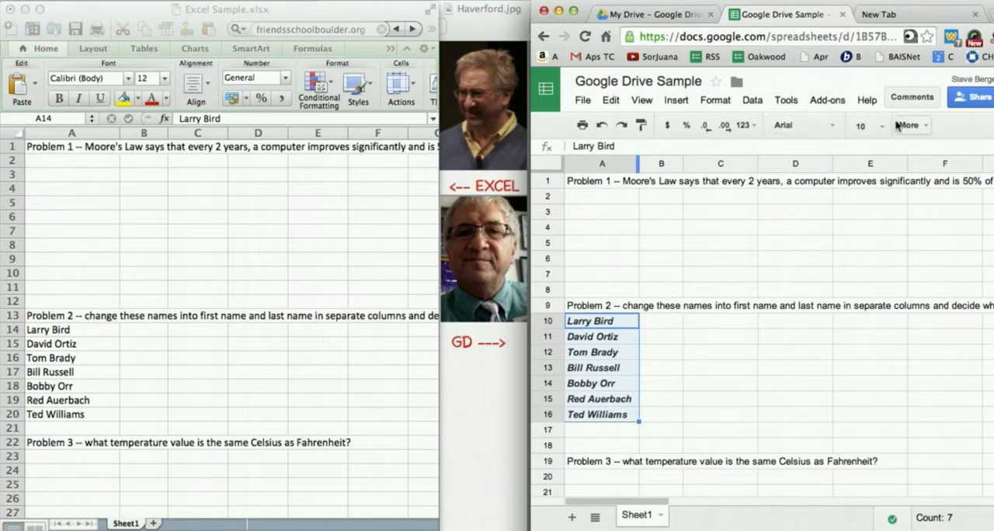
# - Fill the names in A10:A16 of the Google sheet with yellow and center them horizontally
pyautogui.click(920, 125)
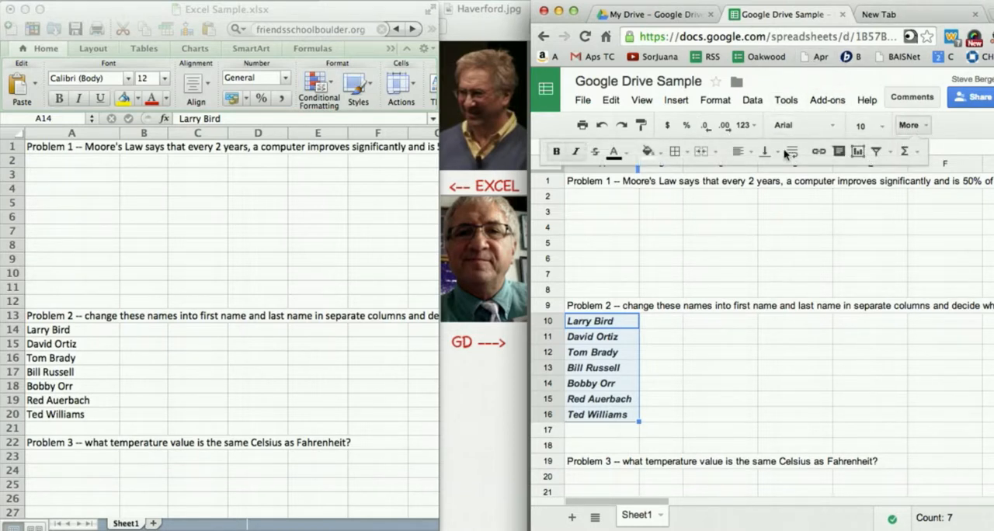
pyautogui.click(650, 151)
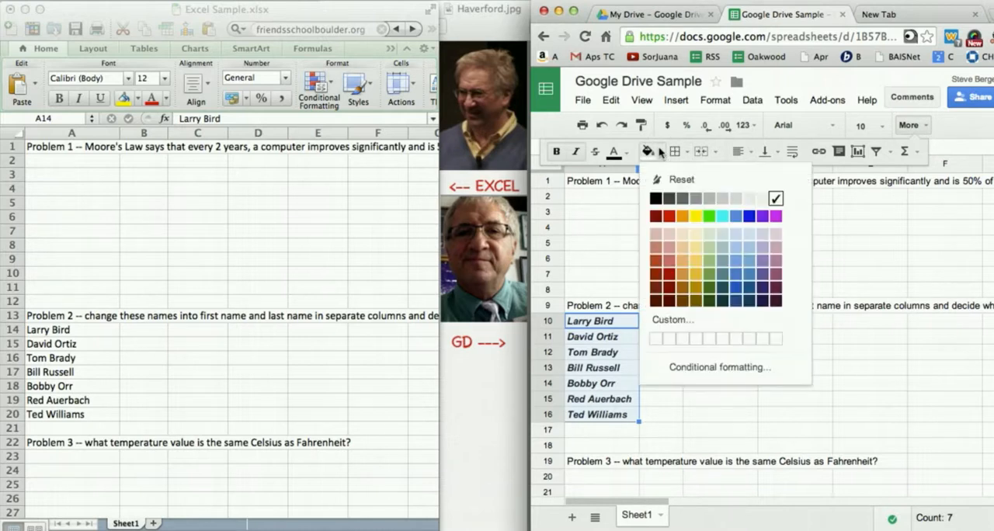
pyautogui.click(696, 216)
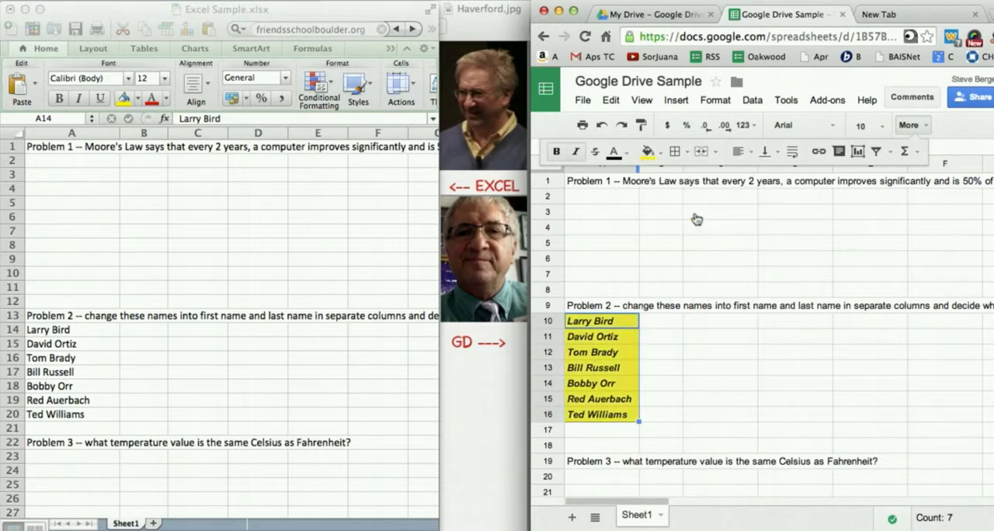
pyautogui.click(716, 155)
pyautogui.click(715, 154)
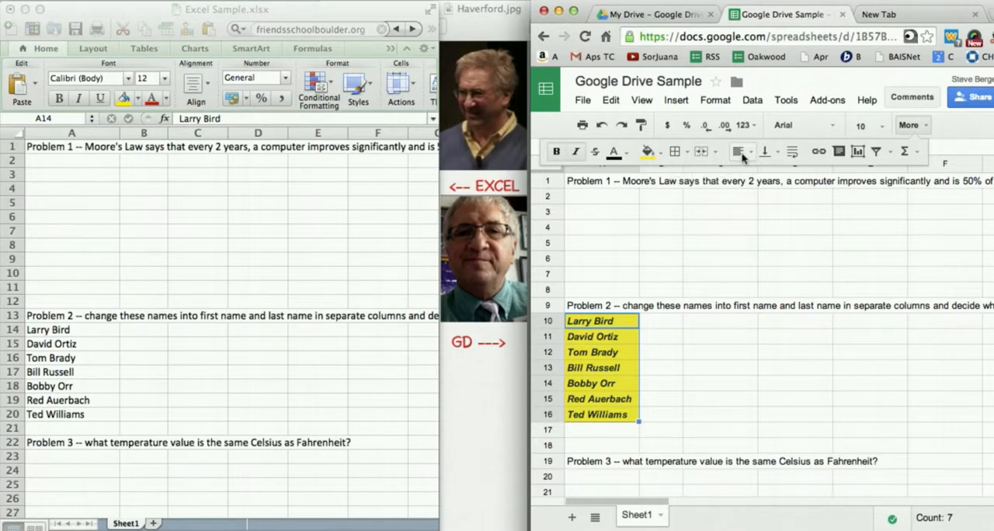
pyautogui.click(750, 152)
pyautogui.click(763, 179)
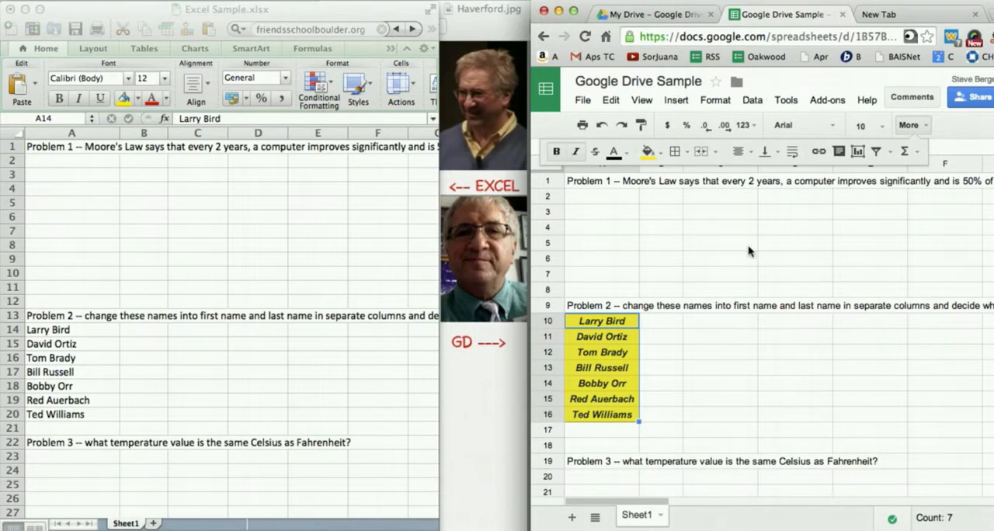
pyautogui.click(727, 259)
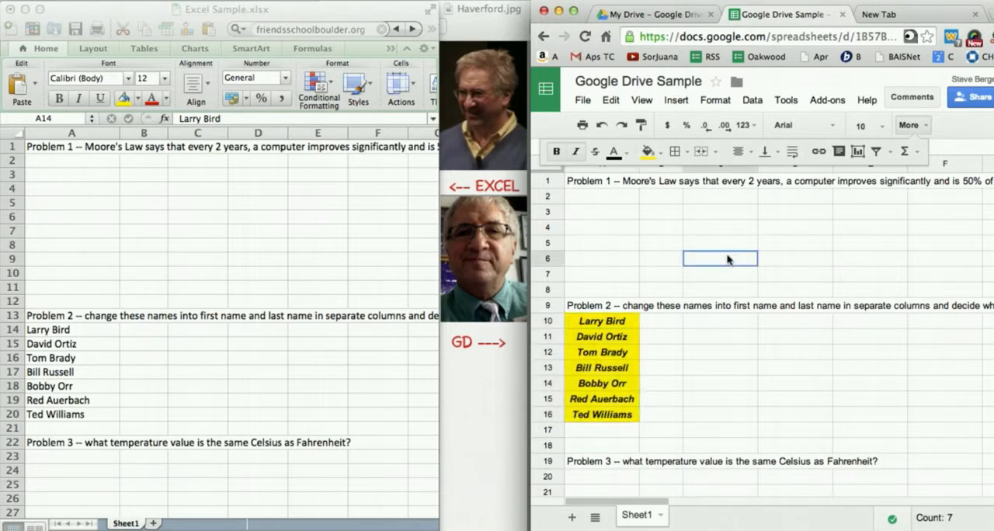
# - Undo the centering, yellow fill, italics and bold on the Google sheet names, and return to Excel
pyautogui.press('super+z')
pyautogui.press('super+z')
pyautogui.press('super+z')
pyautogui.press('super+z')
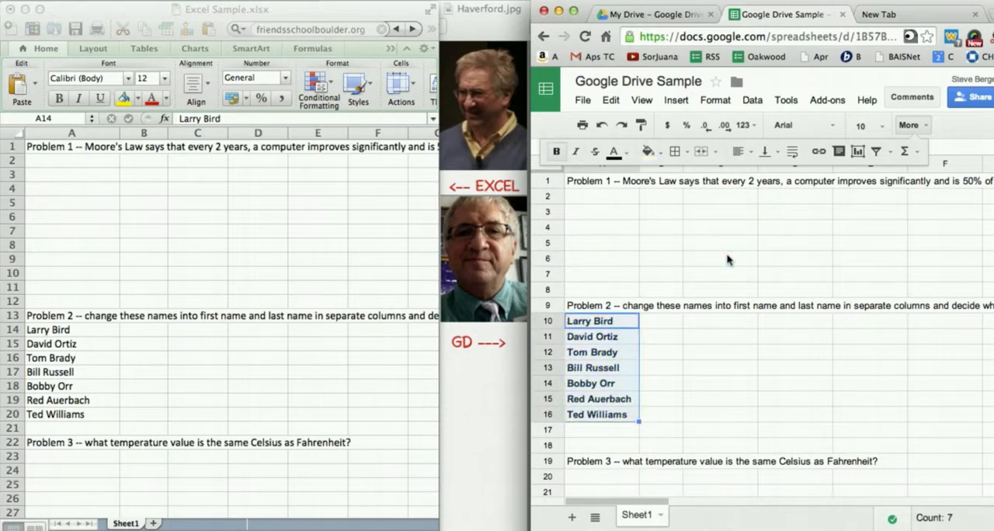
pyautogui.press('super+z')
pyautogui.click(674, 351)
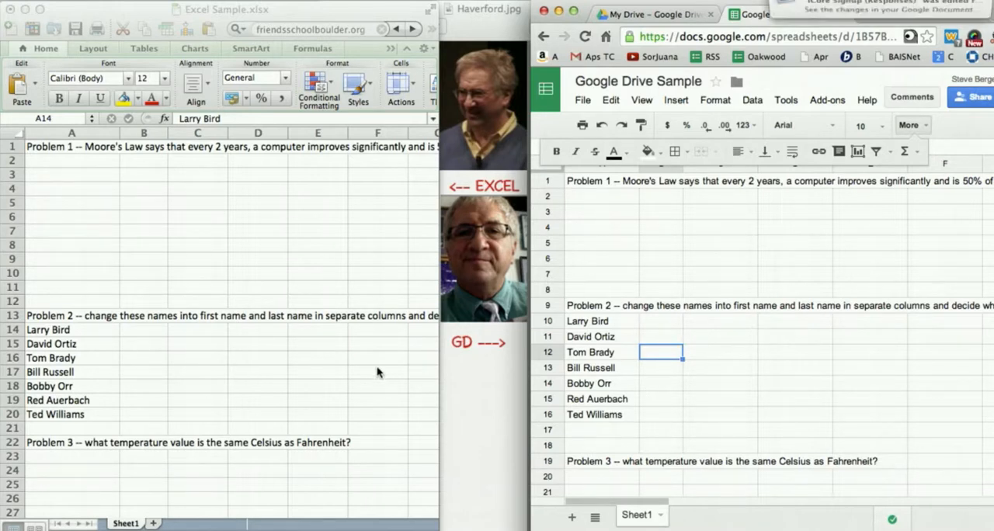
pyautogui.click(227, 267)
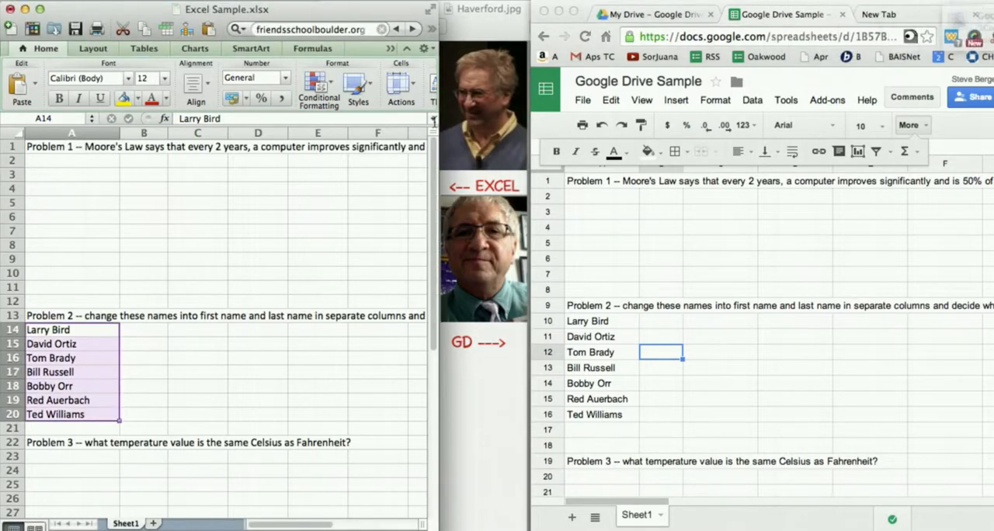
# - Merge cells A1:D4 of the Excel sheet with wrapped text and fill the merged Problem 1 cell with yellow
pyautogui.click(223, 231)
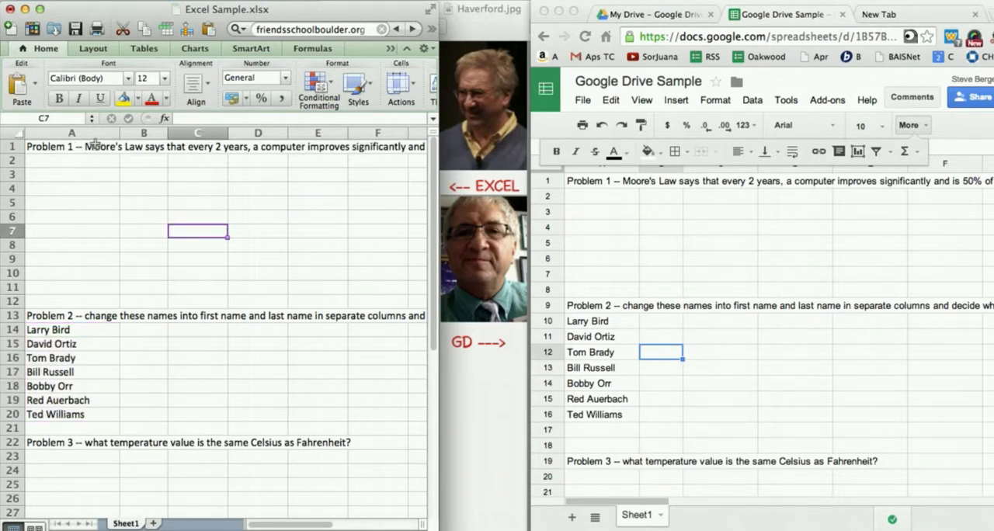
pyautogui.moveTo(85, 147); pyautogui.dragTo(270, 189)
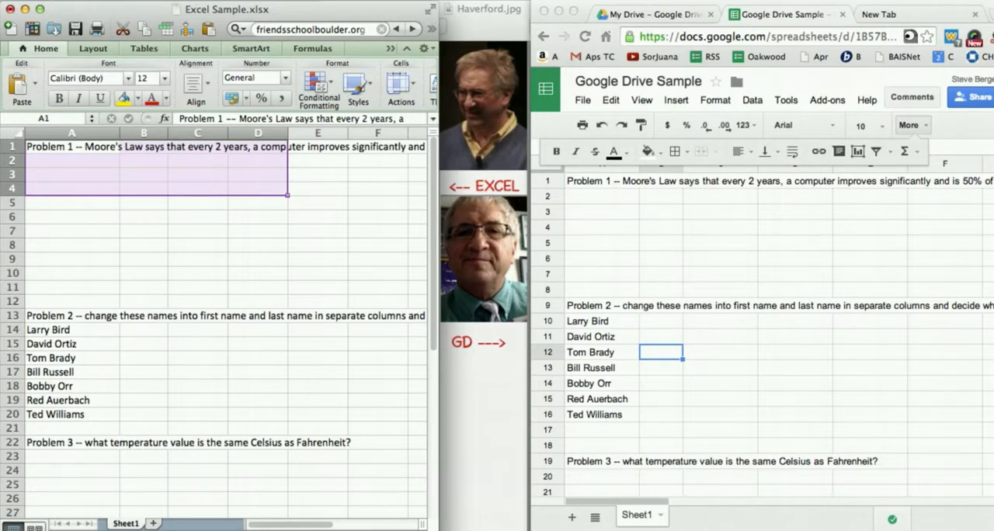
pyautogui.click(232, 0)
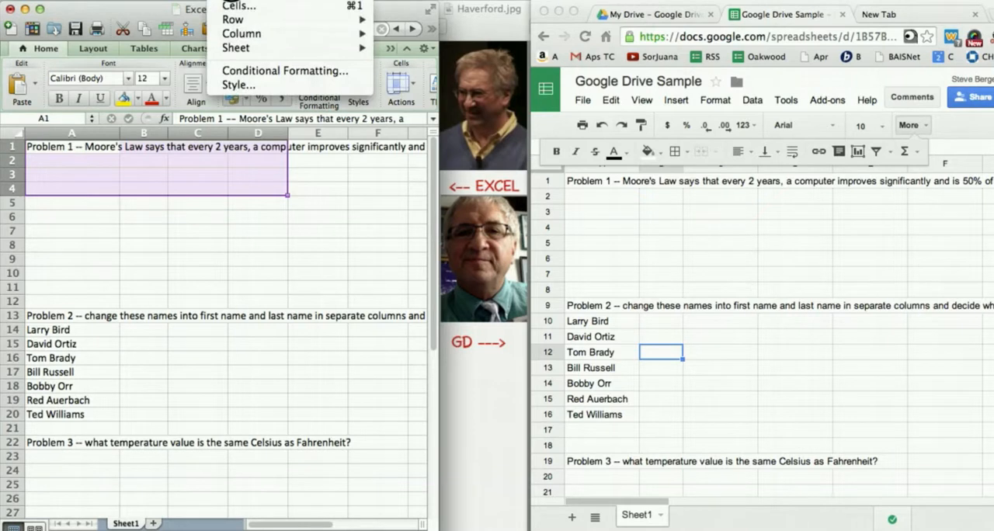
pyautogui.click(235, 8)
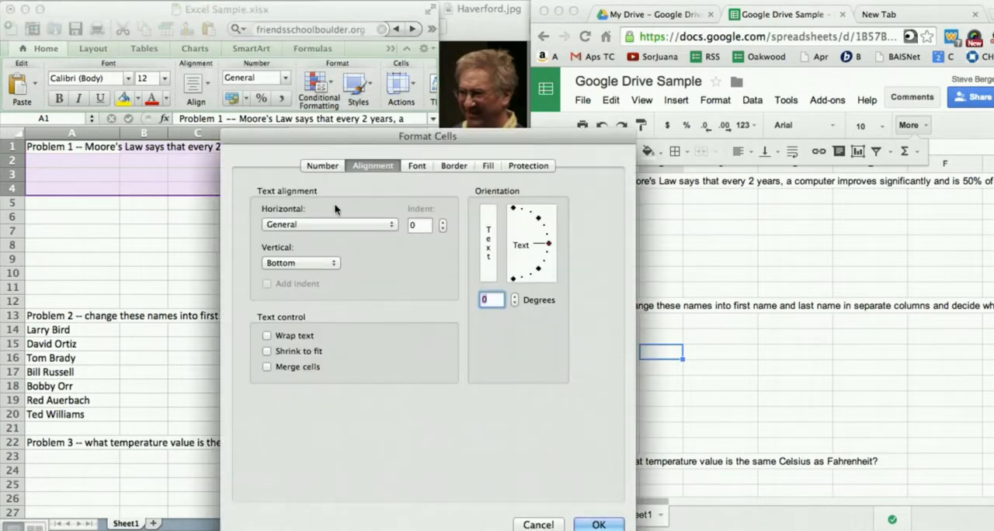
pyautogui.click(278, 338)
pyautogui.click(277, 367)
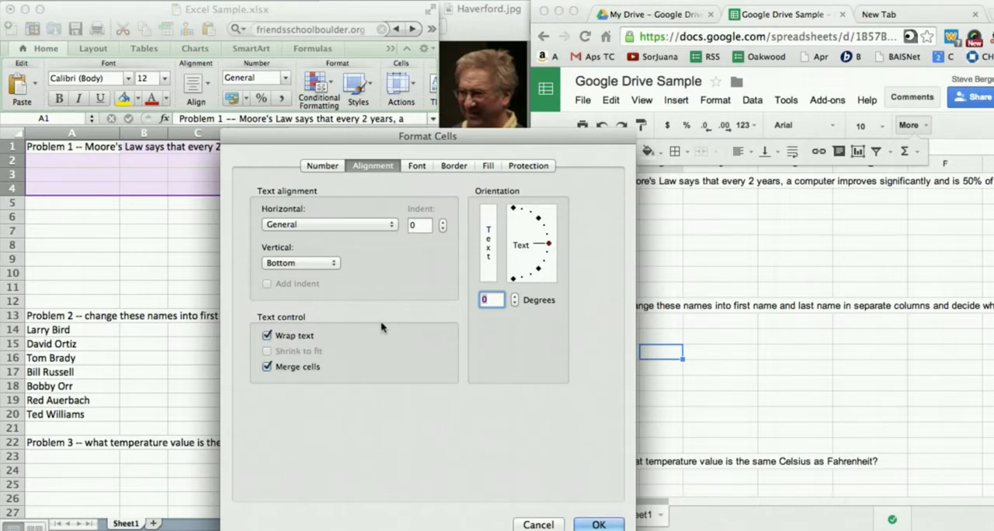
pyautogui.click(600, 522)
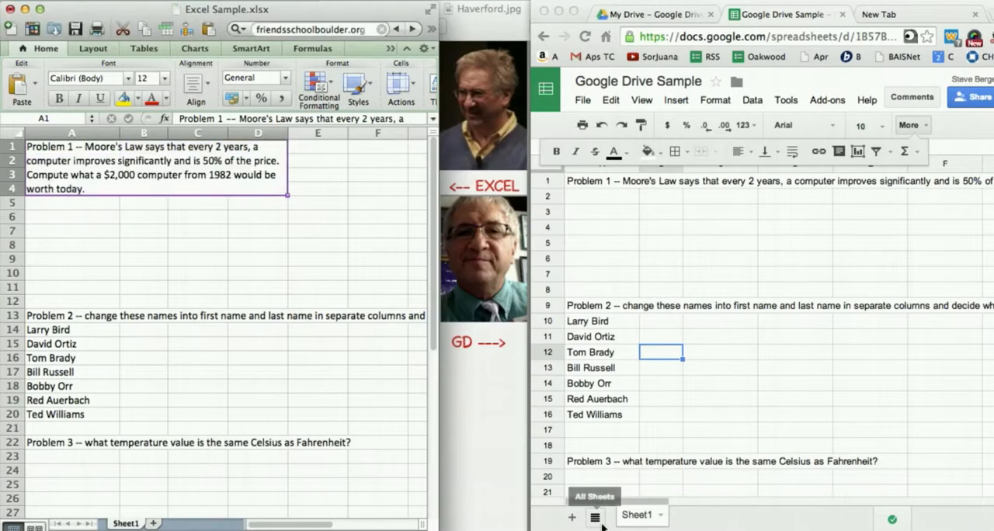
pyautogui.click(283, 272)
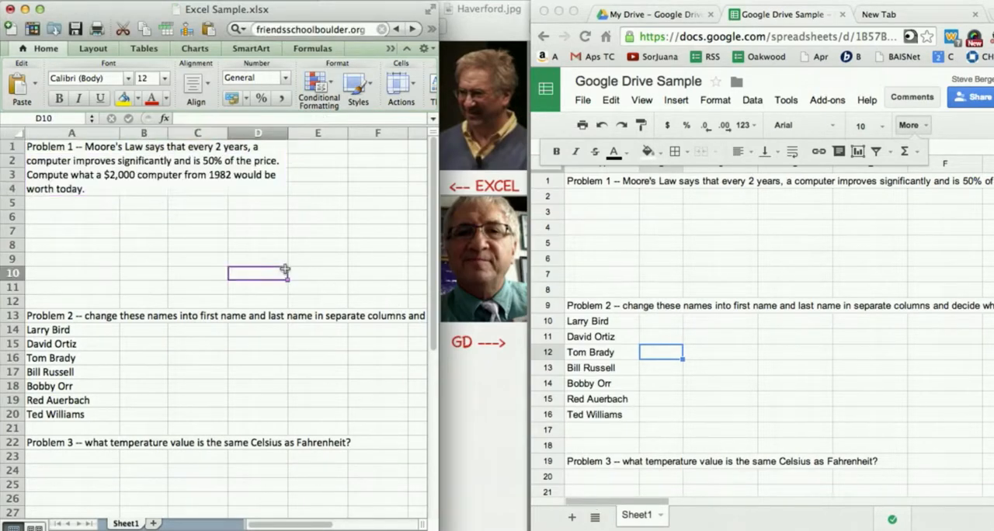
pyautogui.click(104, 153)
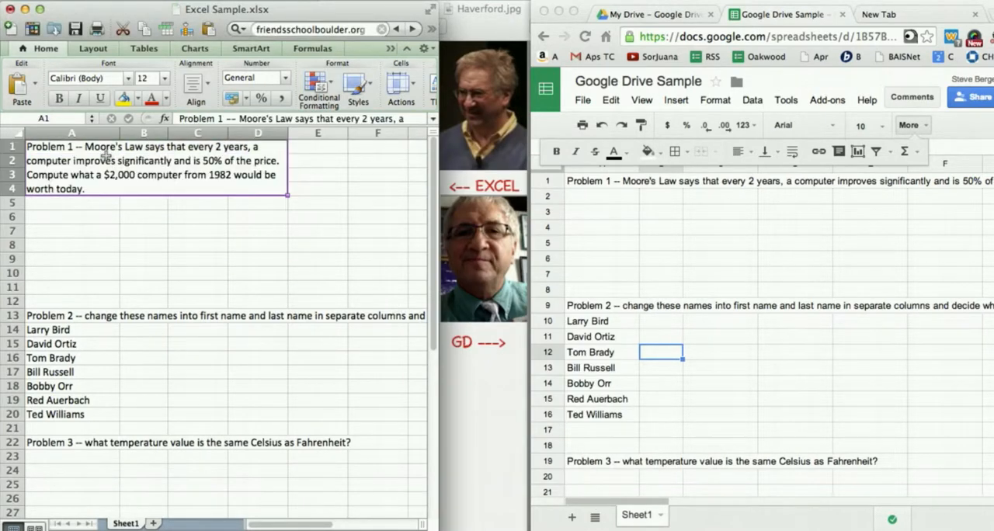
pyautogui.click(124, 100)
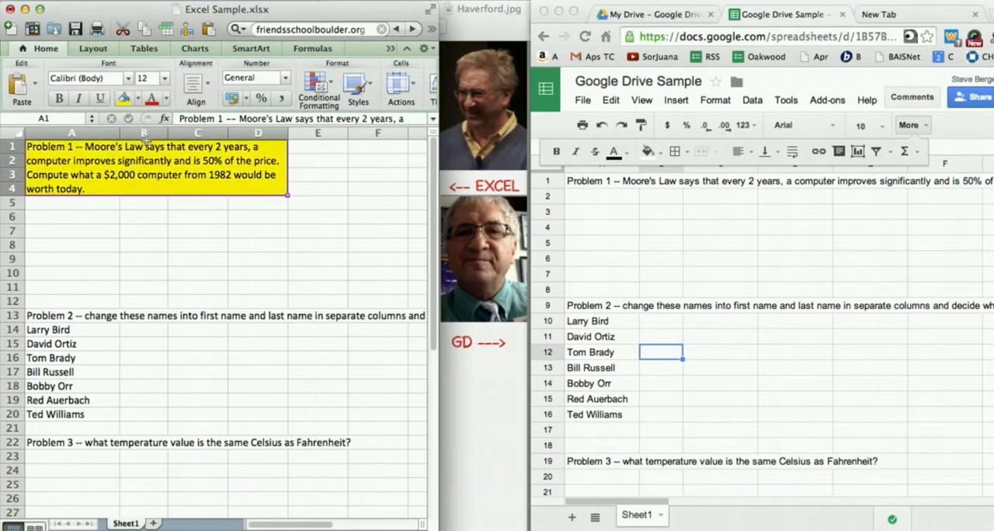
# - Switch to the Google sheet, wrap the Problem 1 text and merge cells A1:D3
pyautogui.click(663, 250)
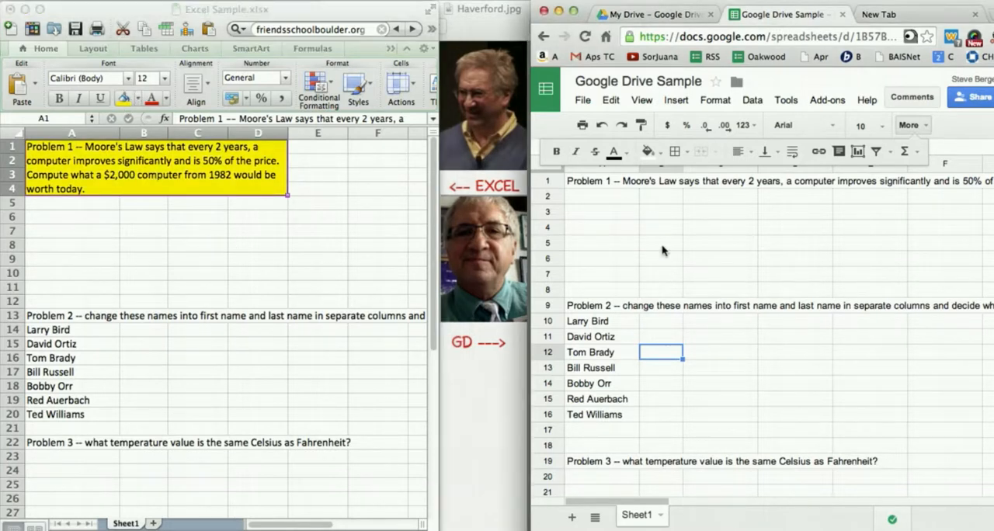
pyautogui.moveTo(605, 185); pyautogui.dragTo(778, 213)
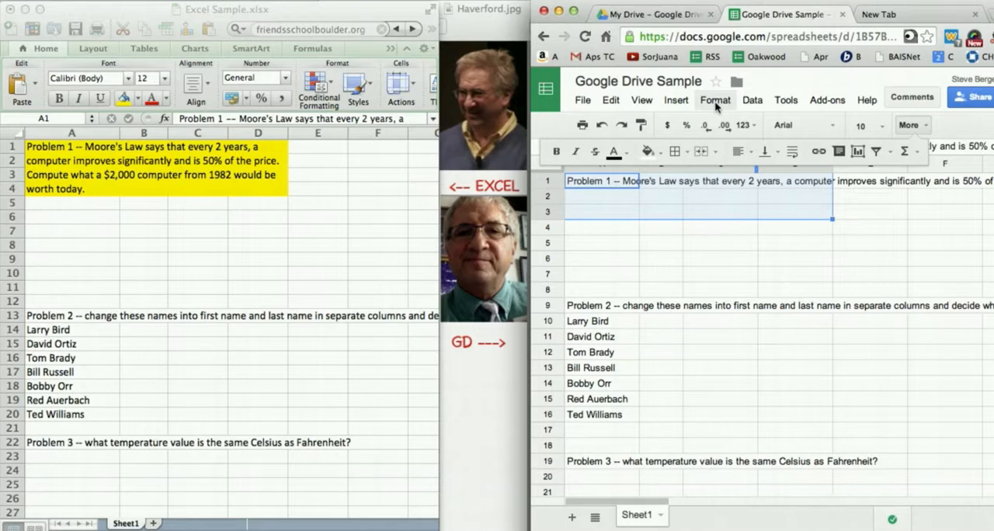
pyautogui.click(793, 152)
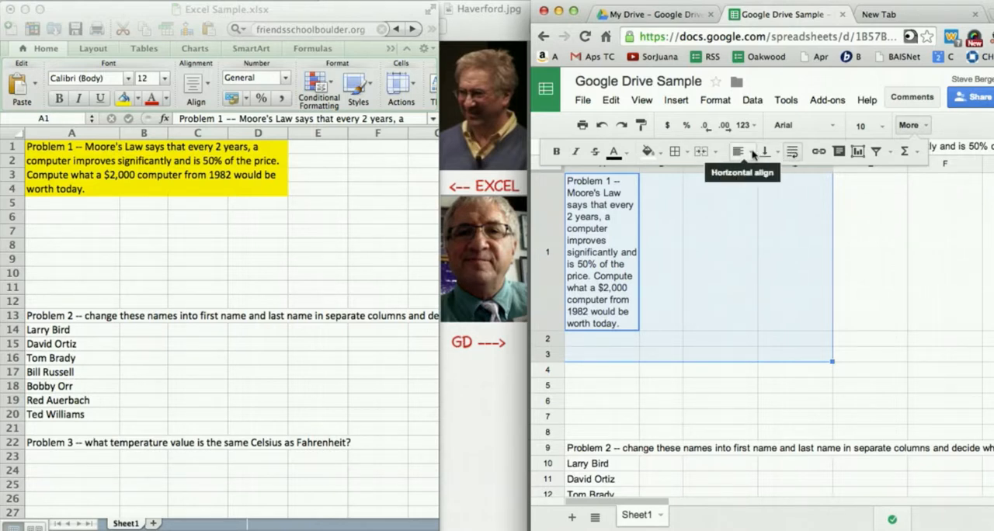
pyautogui.click(702, 153)
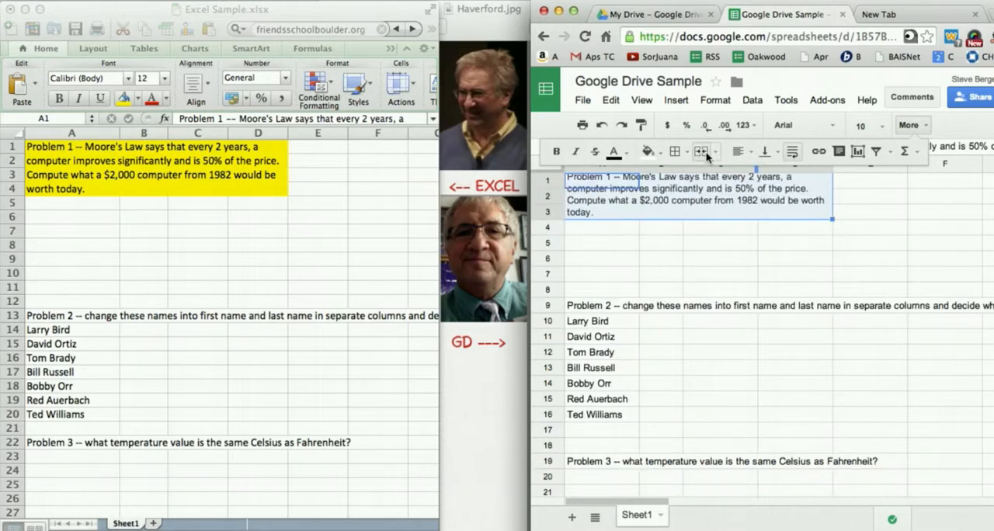
pyautogui.click(708, 245)
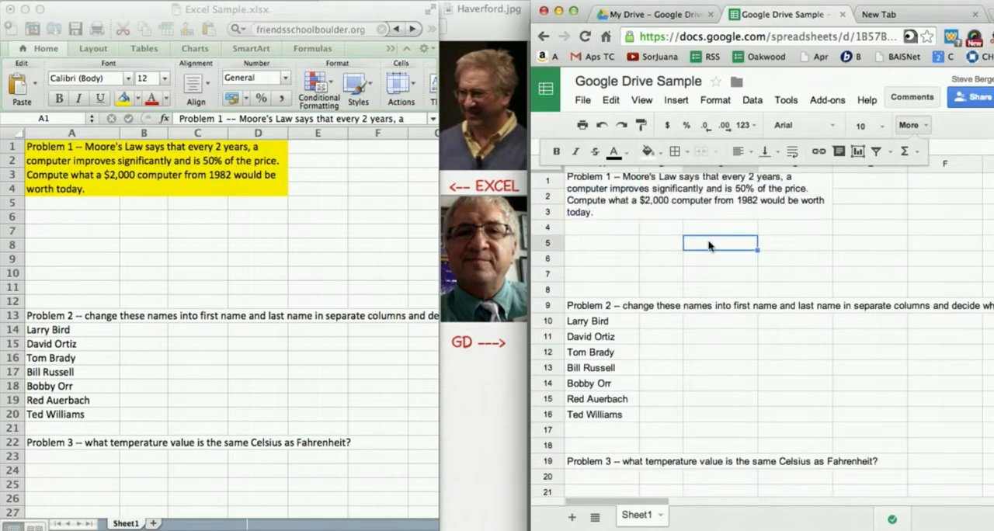
# - Fill the merged Problem 1 cell of the Google sheet with yellow and make row 3 slightly taller
pyautogui.click(613, 187)
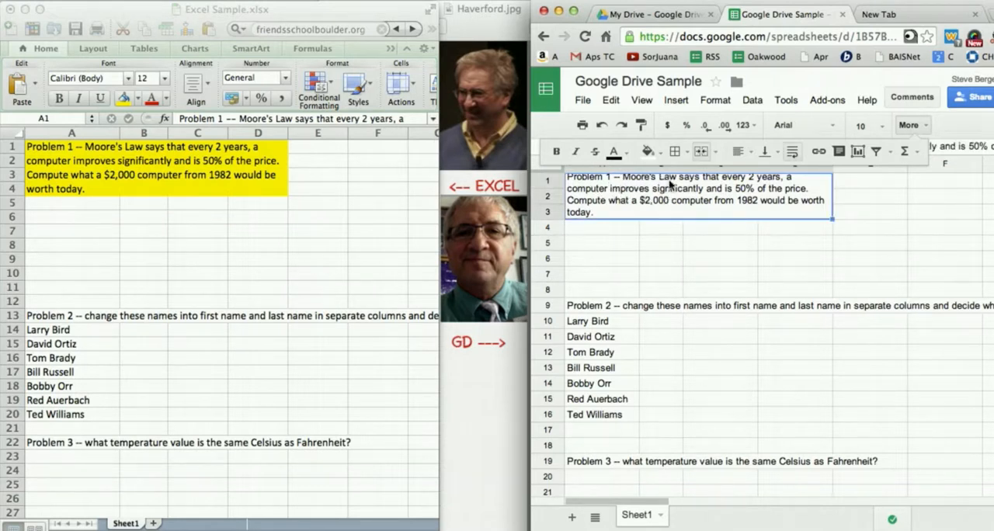
pyautogui.click(647, 152)
pyautogui.click(696, 218)
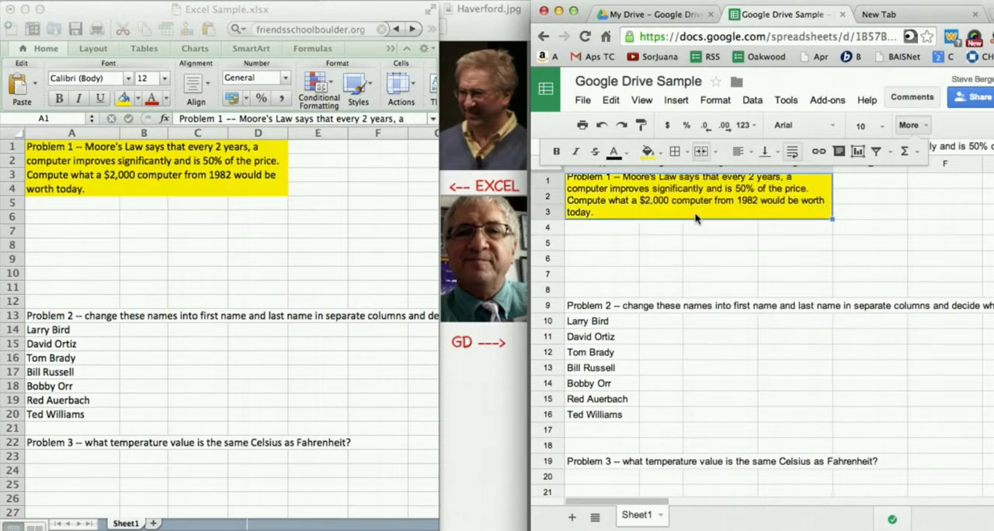
pyautogui.click(693, 241)
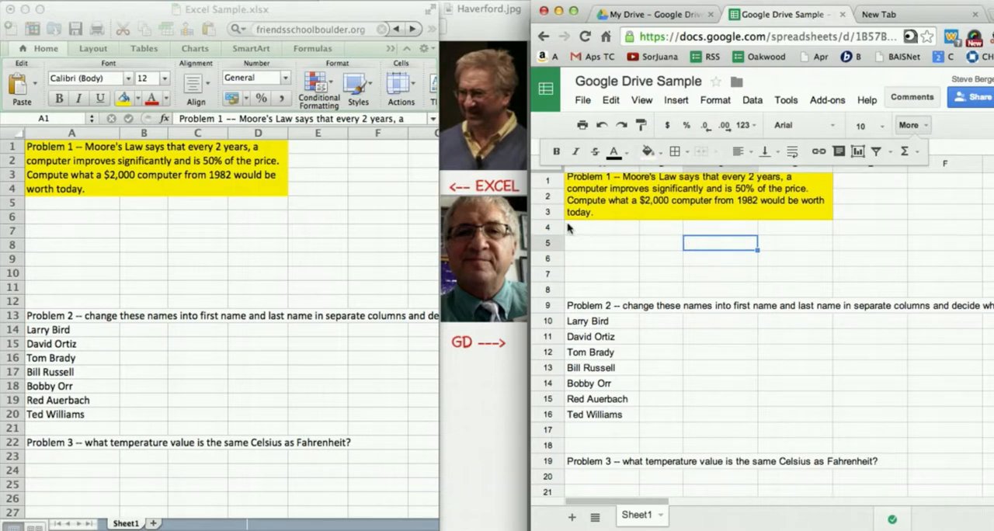
pyautogui.moveTo(552, 218); pyautogui.dragTo(552, 228)
# - Return to Excel and enter the starting year 1982 in E1 and the price 2000 in F1
pyautogui.click(312, 243)
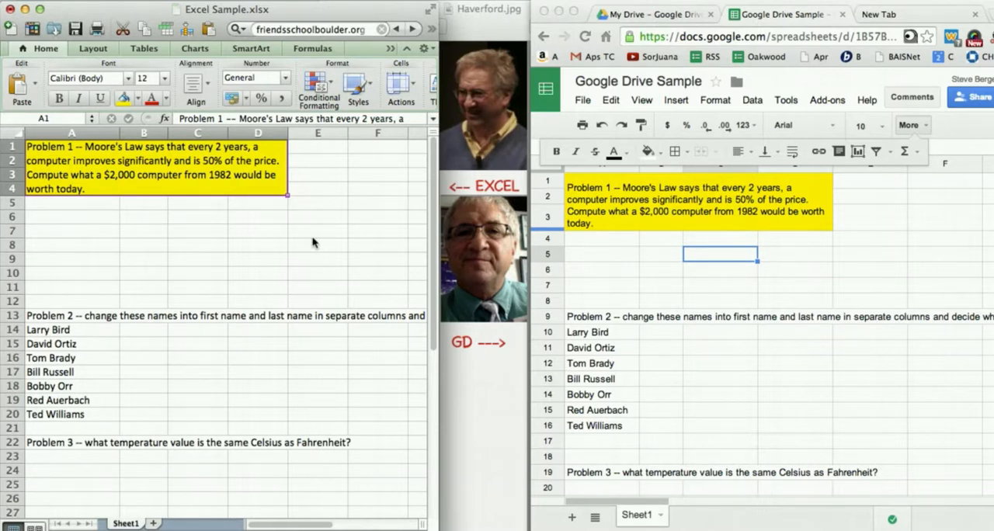
pyautogui.click(109, 214)
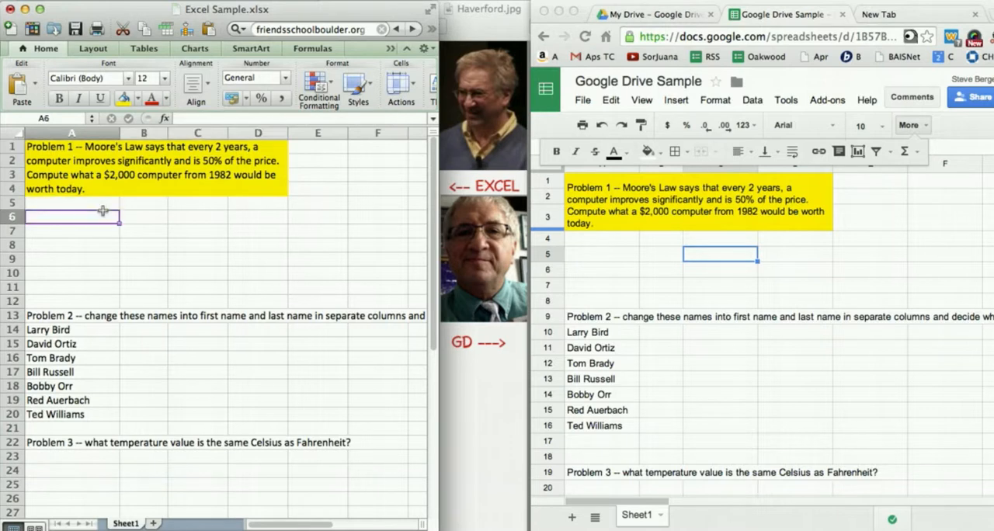
pyautogui.click(322, 147)
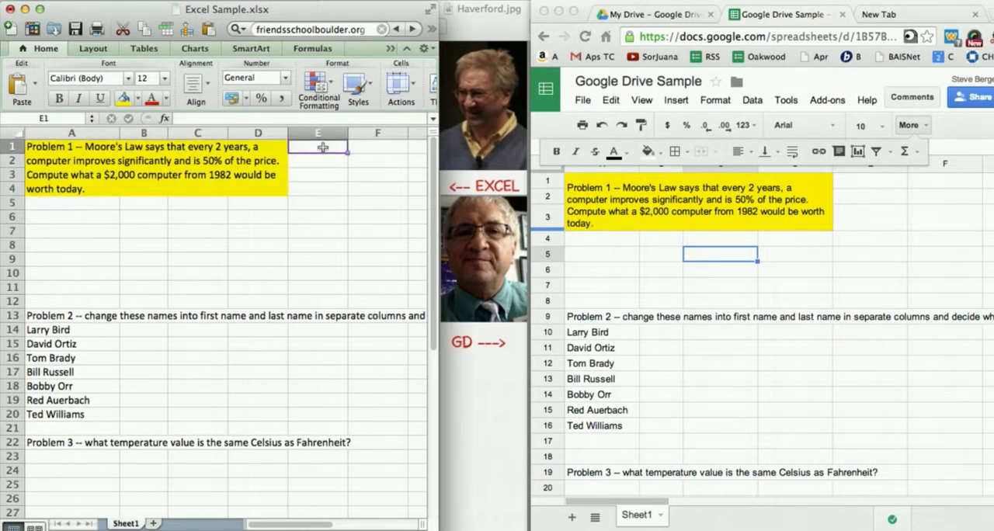
pyautogui.write('1982')
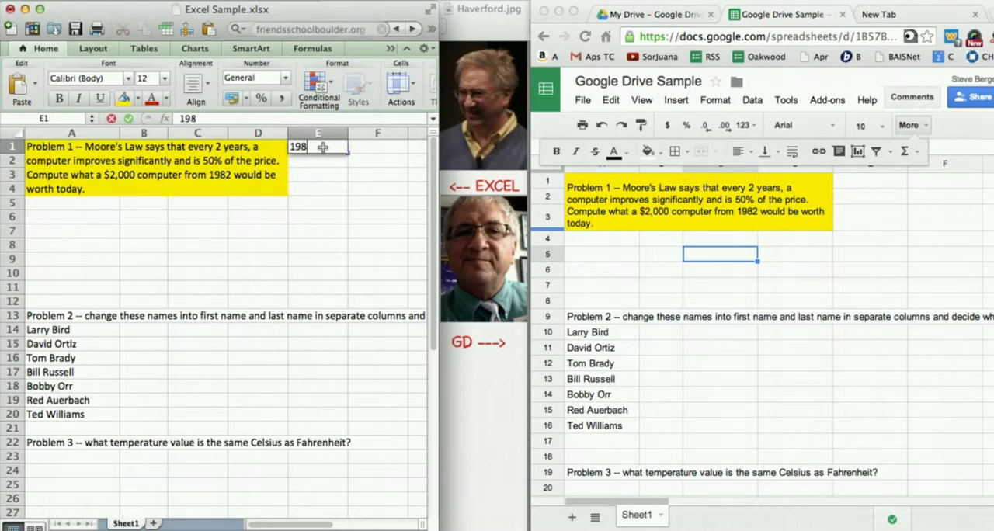
pyautogui.click(377, 187)
pyautogui.click(365, 147)
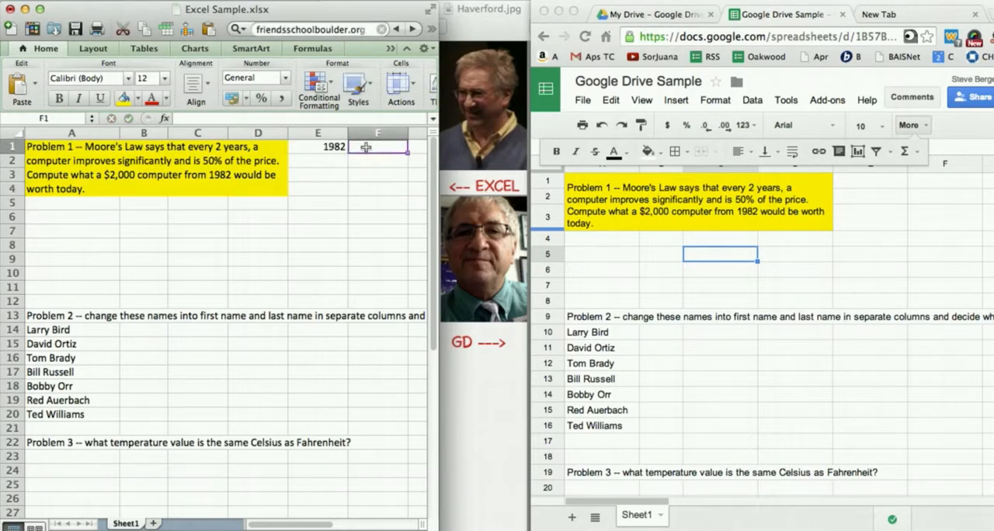
pyautogui.write('2000')
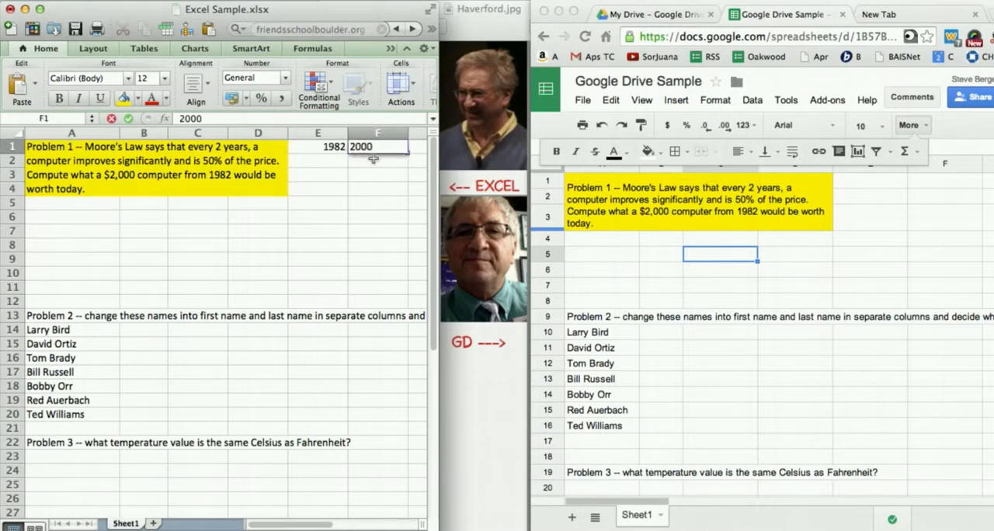
pyautogui.press('Return')
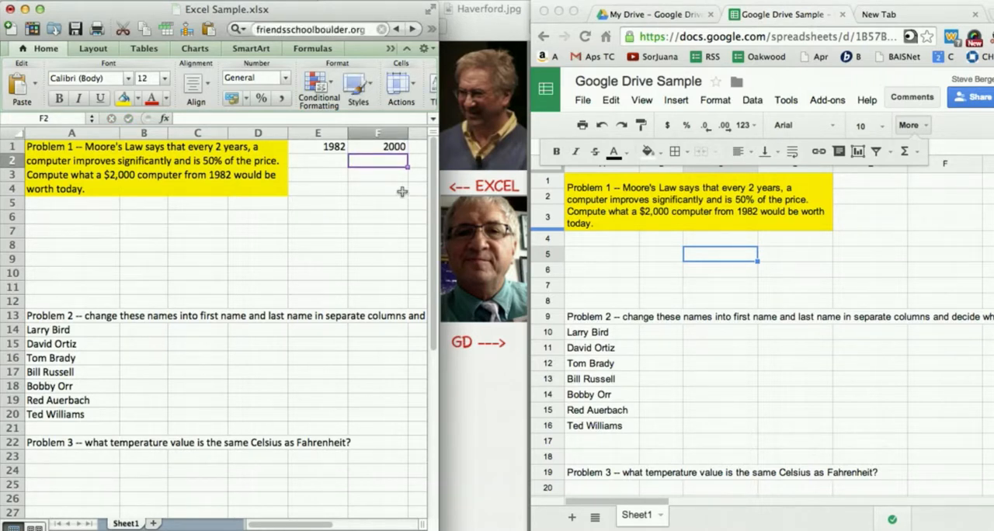
# - Enter the formula =E1+2 in cell E2 to calculate the year two years on
pyautogui.click(333, 160)
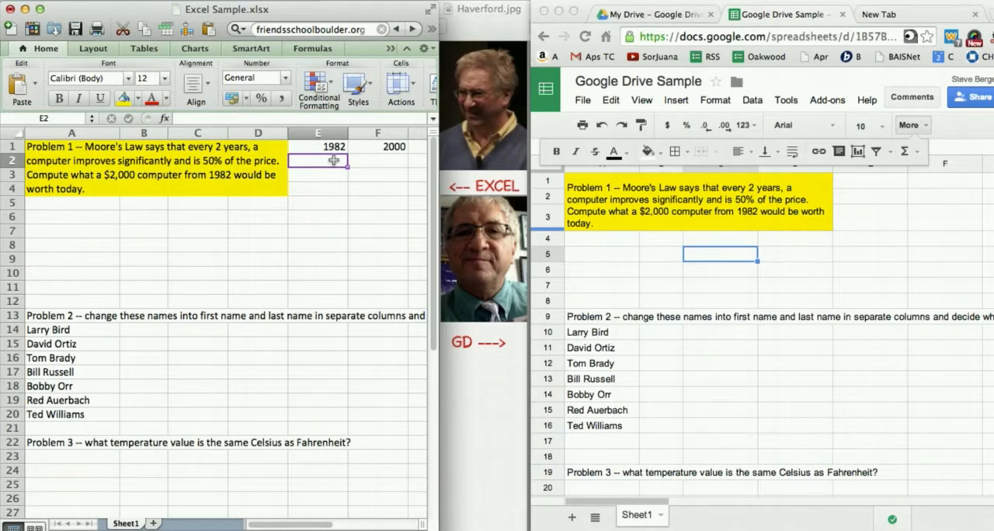
pyautogui.write('=')
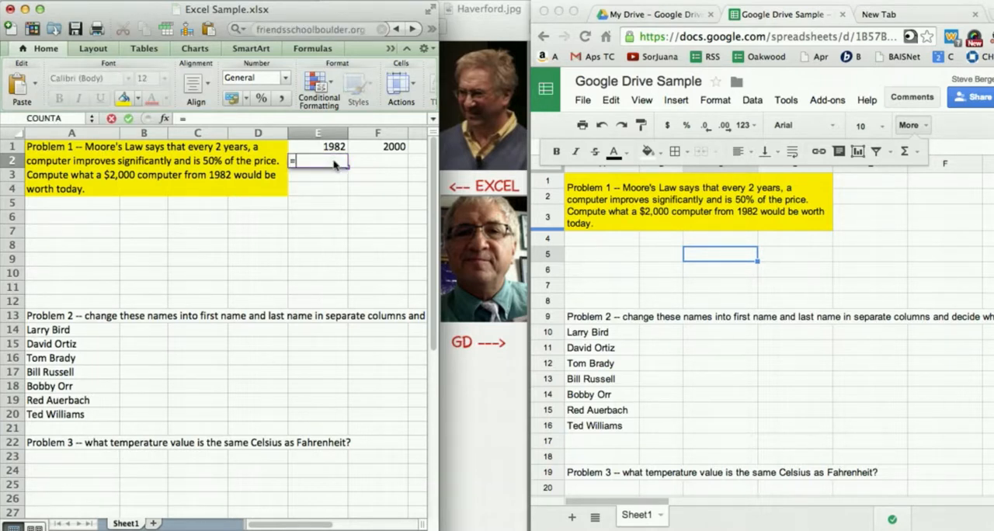
pyautogui.click(330, 148)
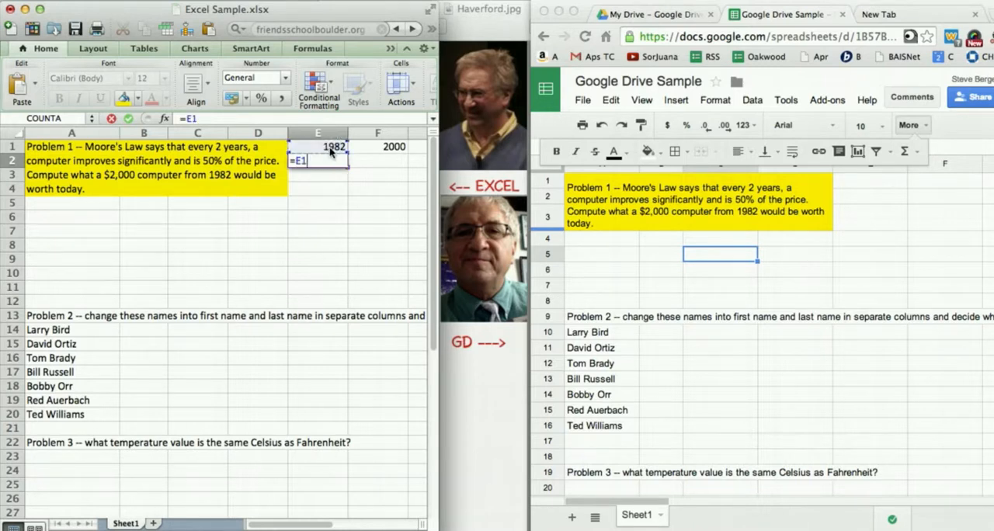
pyautogui.write('+2')
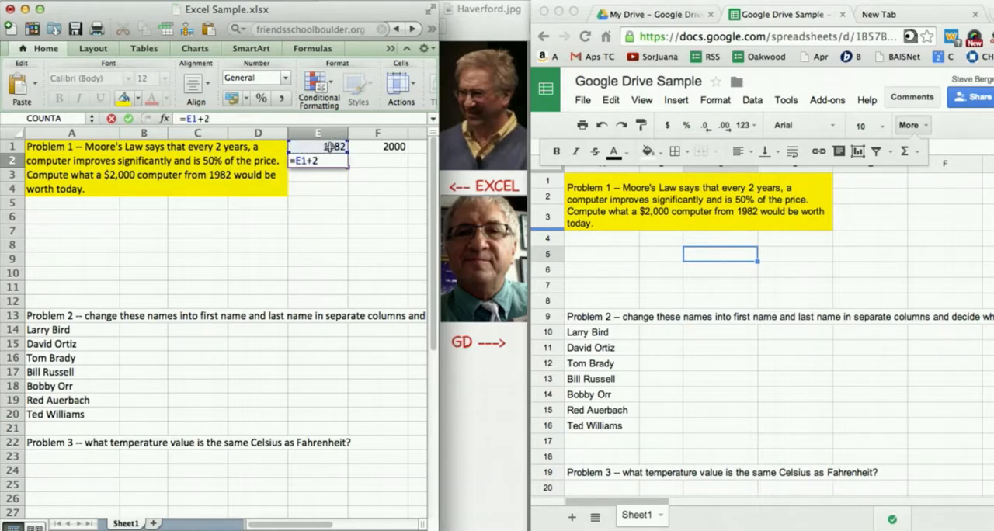
pyautogui.press('Return')
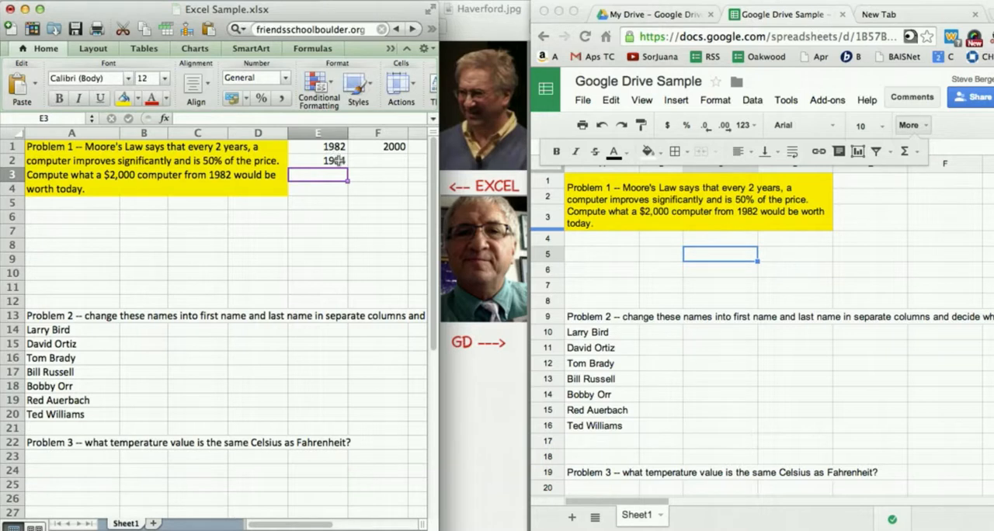
# - Fill the year formula from E2 down through E17 to extend the series to 2014
pyautogui.click(336, 160)
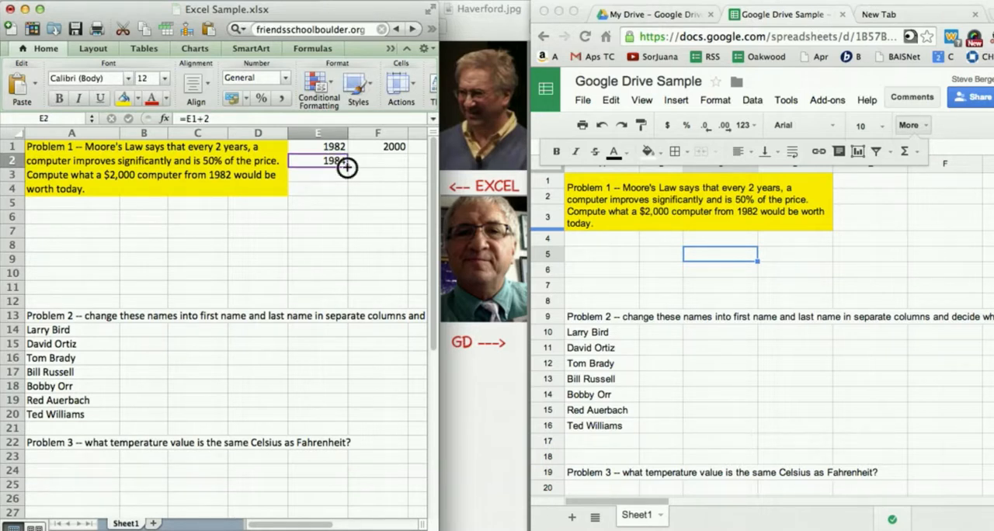
pyautogui.moveTo(345, 167); pyautogui.dragTo(345, 365)
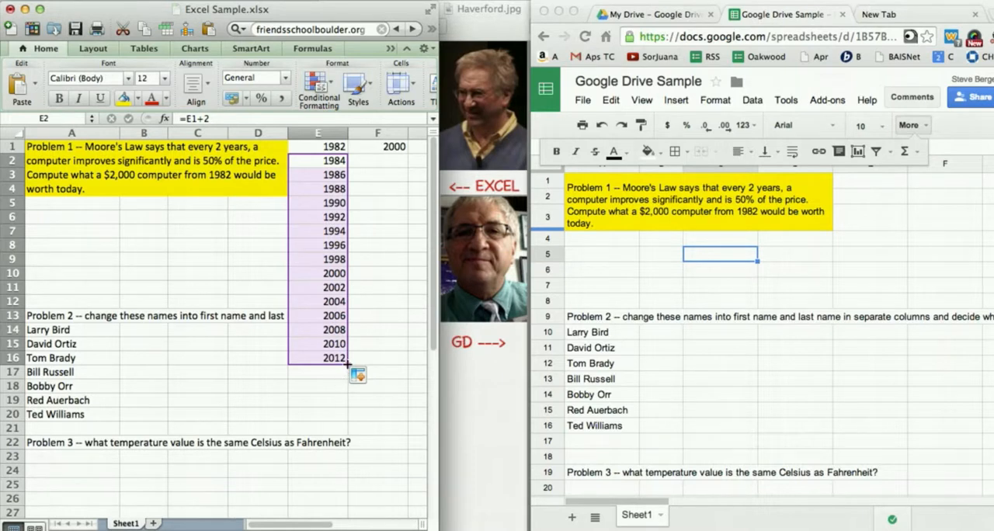
pyautogui.moveTo(348, 363); pyautogui.dragTo(346, 378)
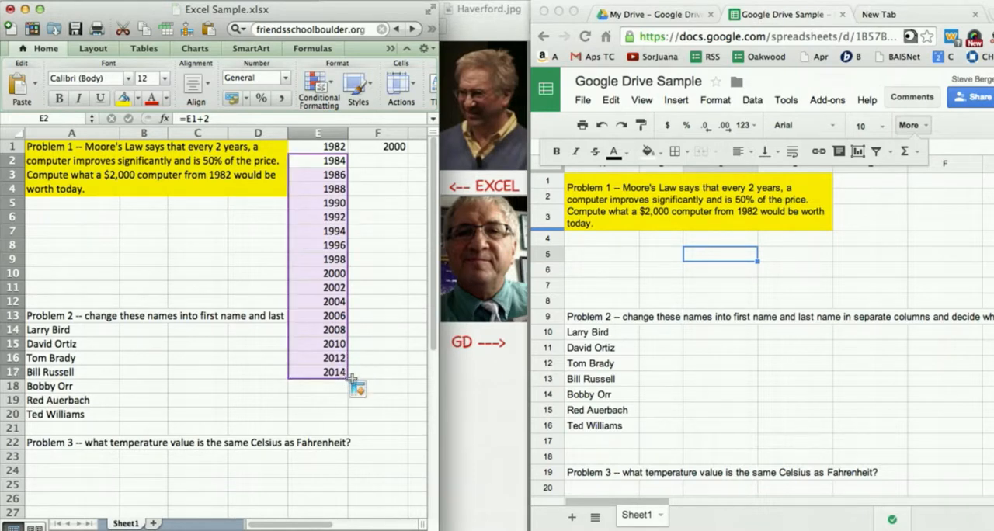
# - Enter the formula =F1/2 in cell F2 to halve the starting price
pyautogui.click(379, 160)
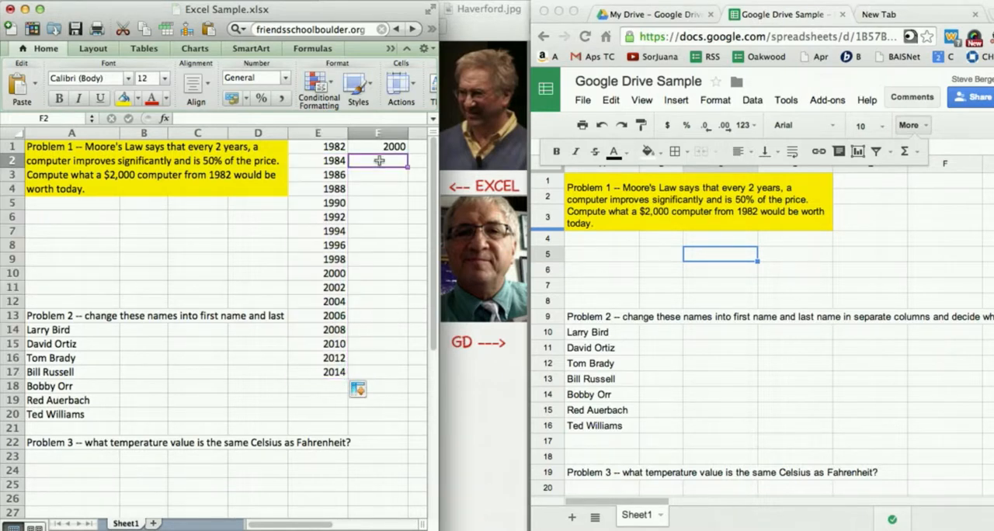
pyautogui.write('=')
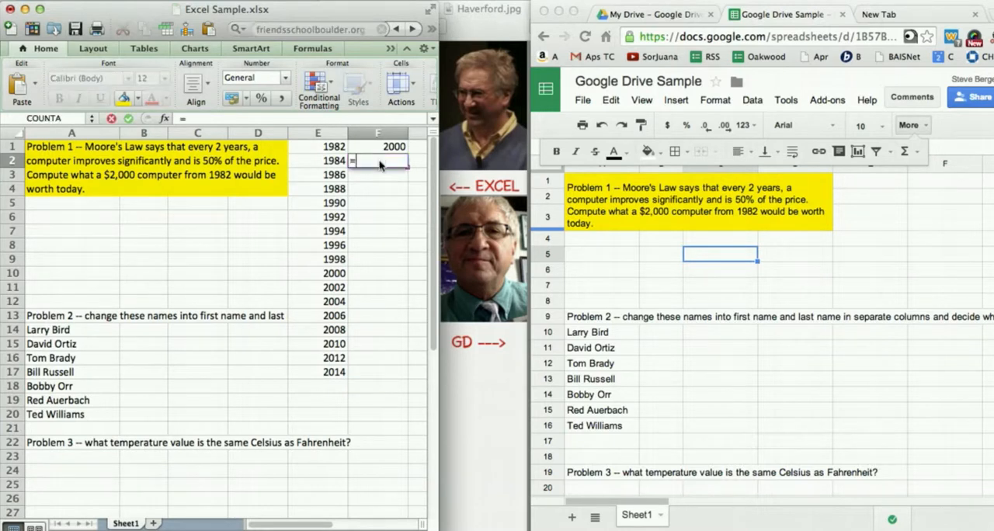
pyautogui.click(380, 149)
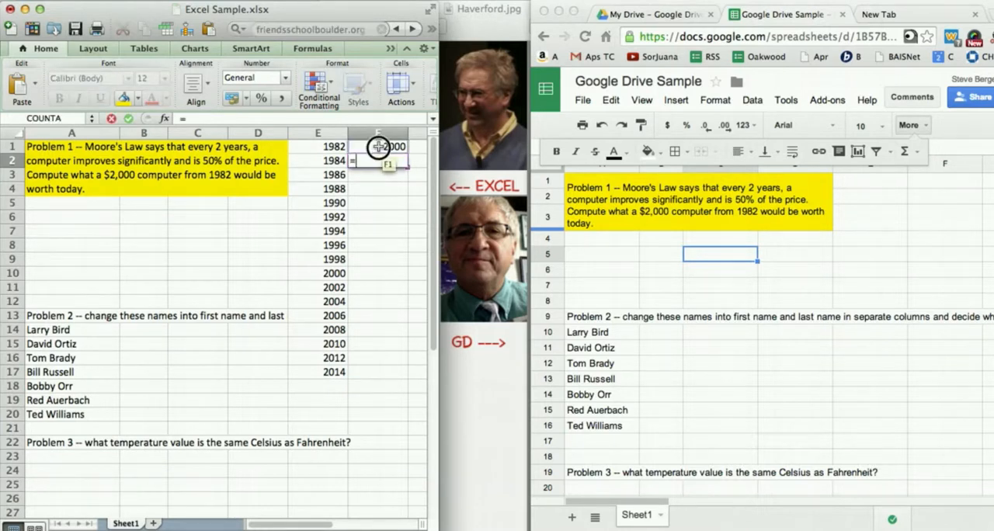
pyautogui.write('/2')
pyautogui.press('Return')
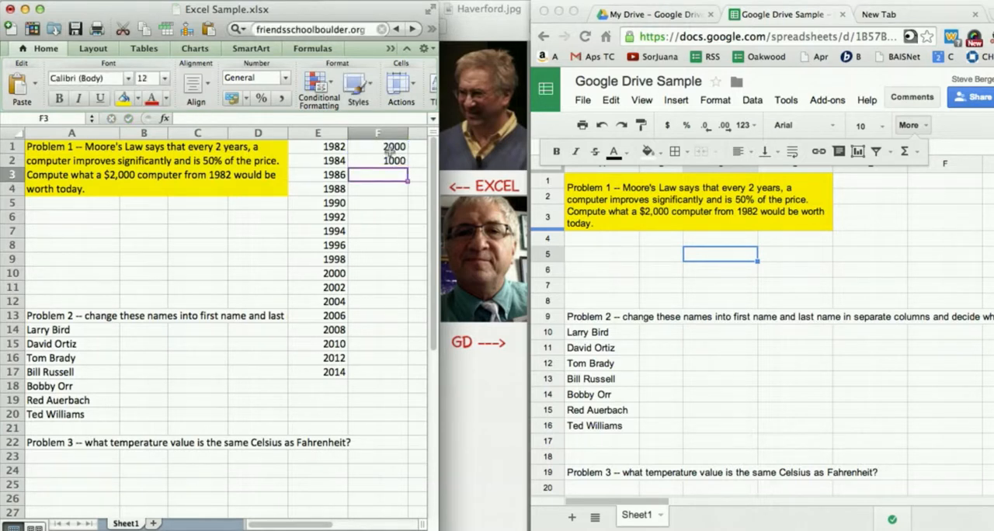
# - Fill the halving formula from F2 down through F17 to match the year series
pyautogui.click(393, 160)
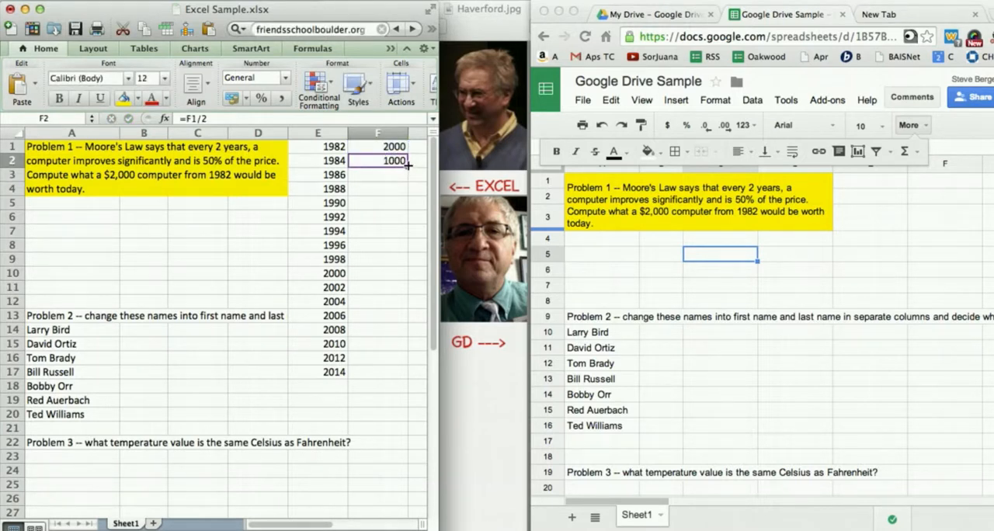
pyautogui.moveTo(407, 165); pyautogui.dragTo(404, 374)
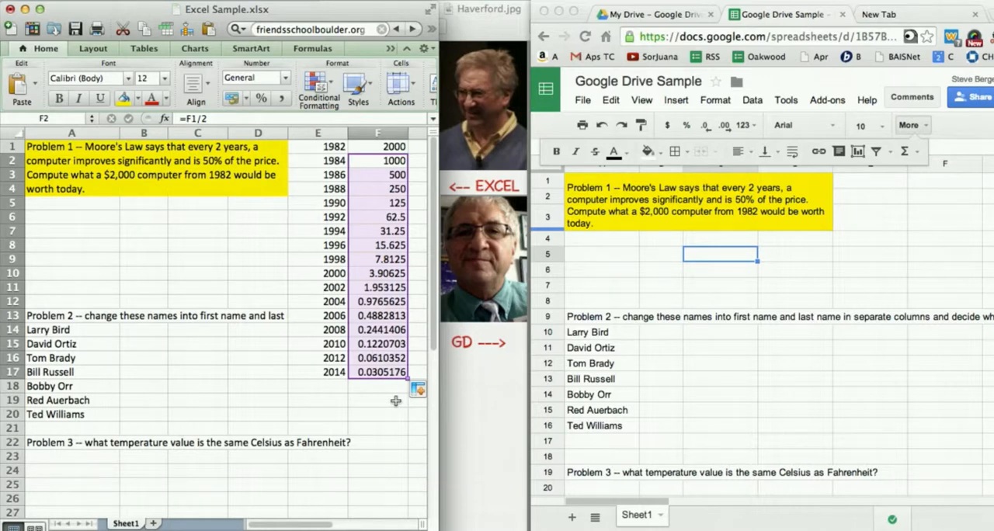
pyautogui.click(375, 414)
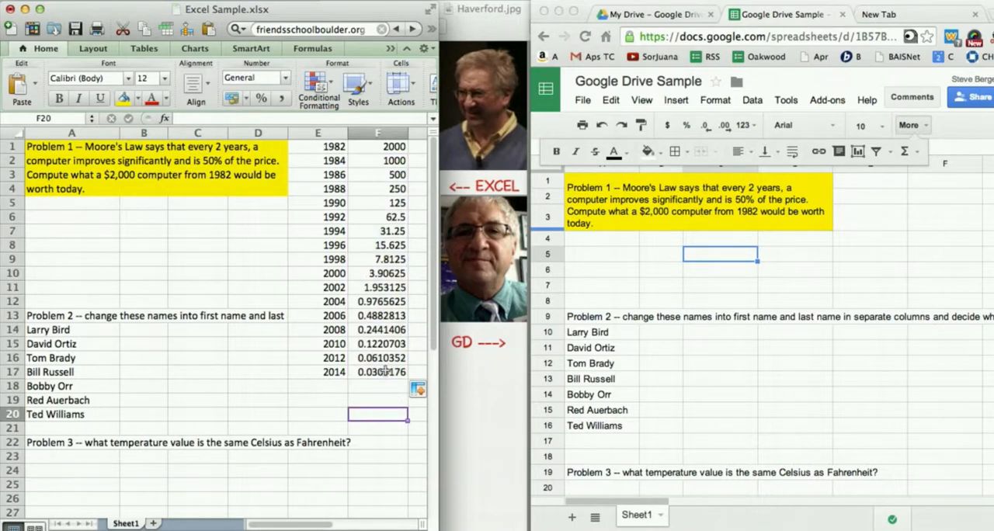
# - Format column F as Currency with the $ symbol and two decimal places
pyautogui.click(381, 135)
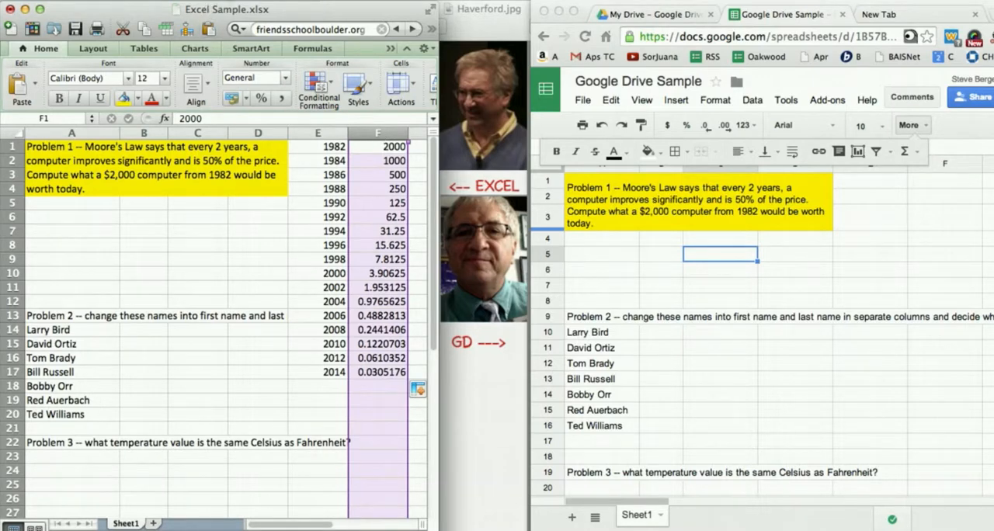
pyautogui.click(233, 1)
pyautogui.click(233, 7)
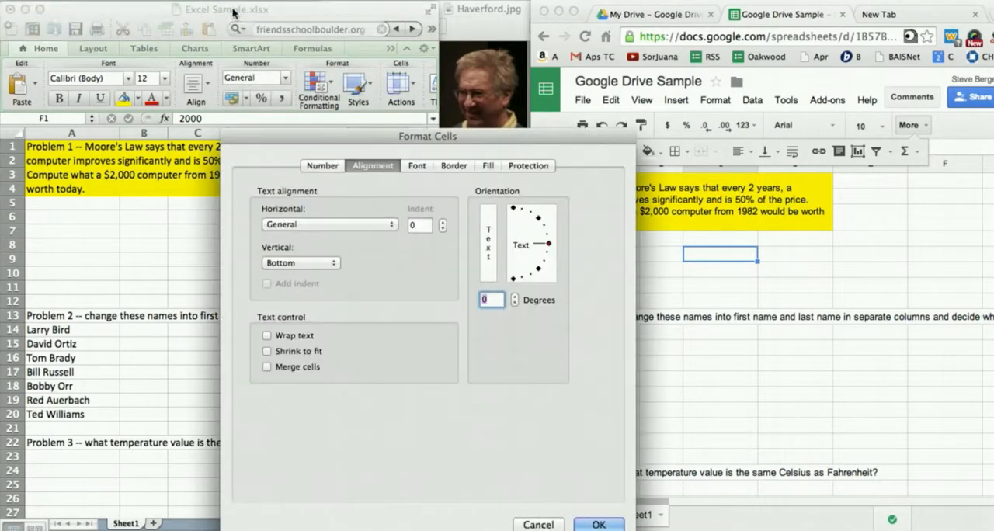
pyautogui.click(322, 165)
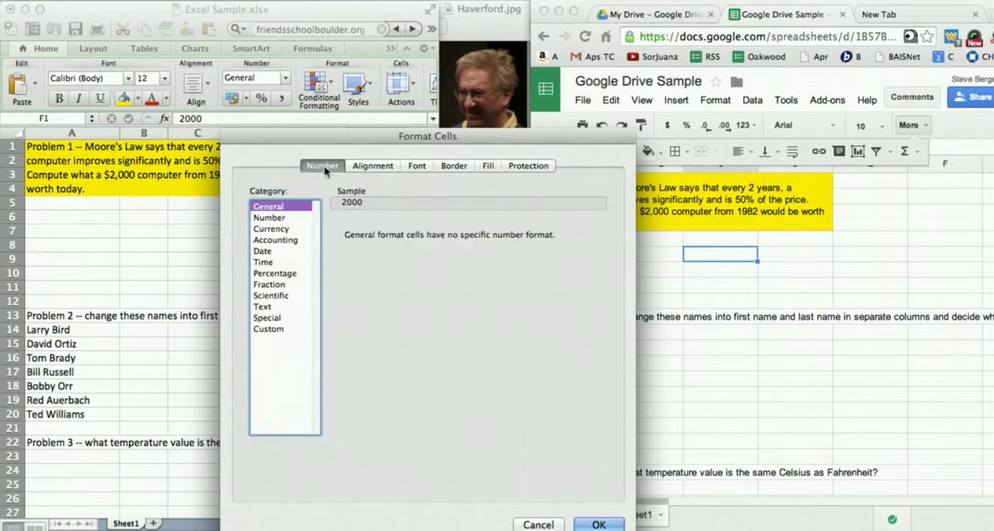
pyautogui.click(284, 219)
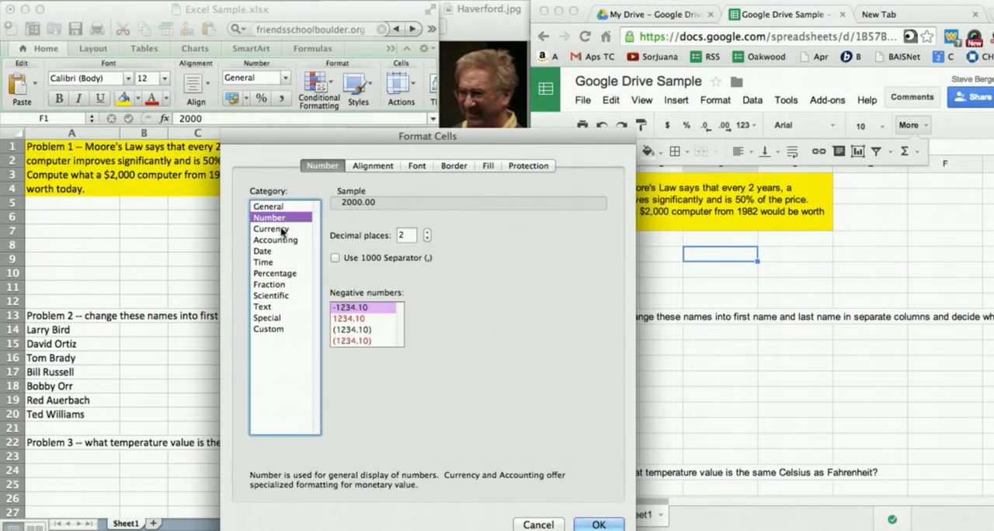
pyautogui.click(281, 230)
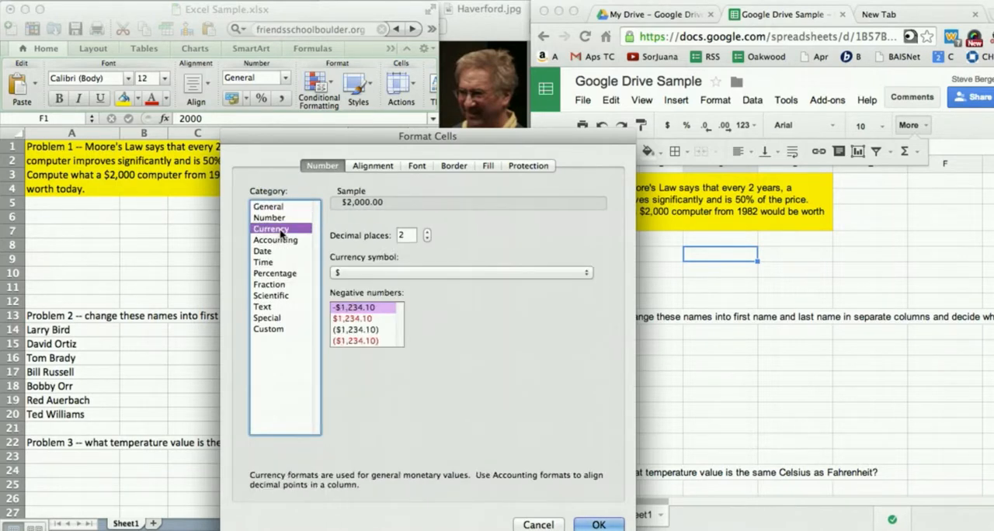
pyautogui.click(599, 525)
pyautogui.click(396, 420)
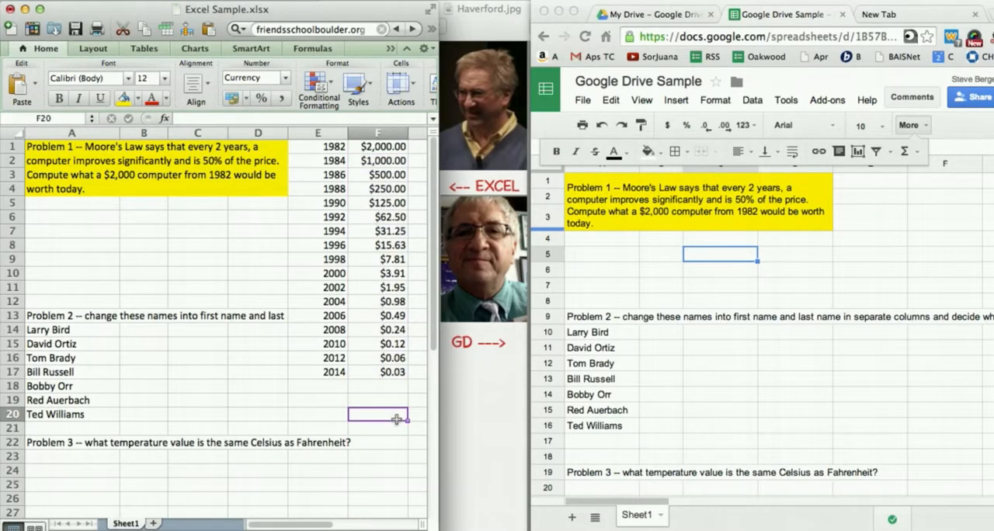
# - Switch to the Google sheet and enter the starting year 1982 in C4 and the price 2000 in D4
pyautogui.click(829, 266)
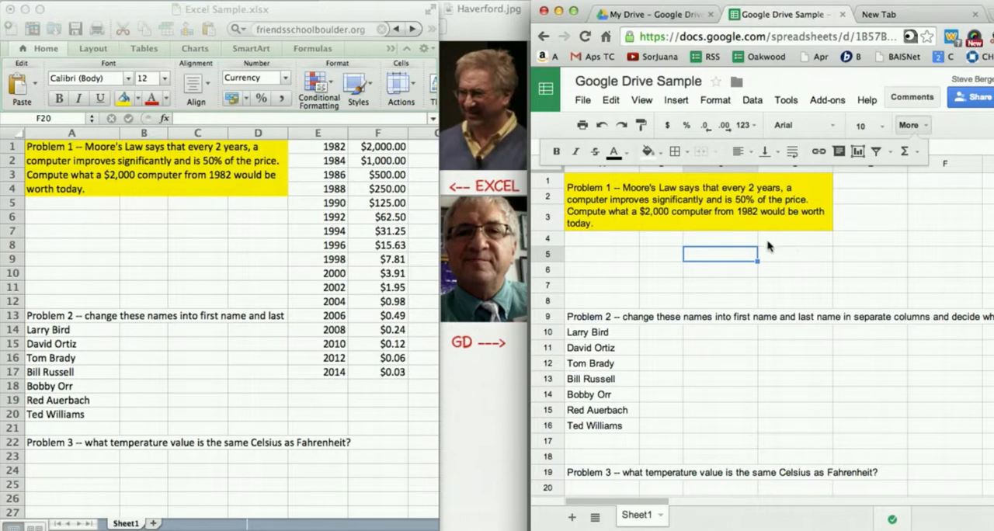
pyautogui.click(728, 243)
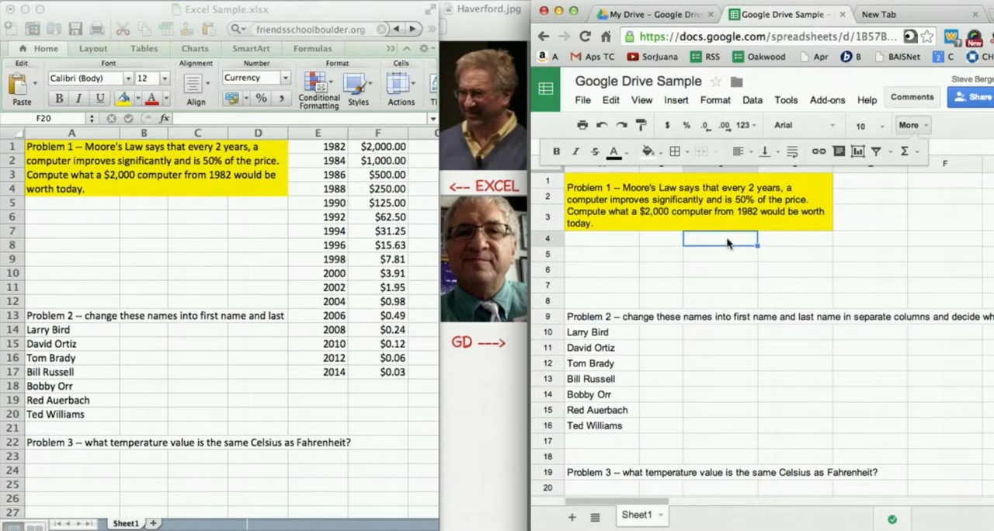
pyautogui.write('1982')
pyautogui.press('Return')
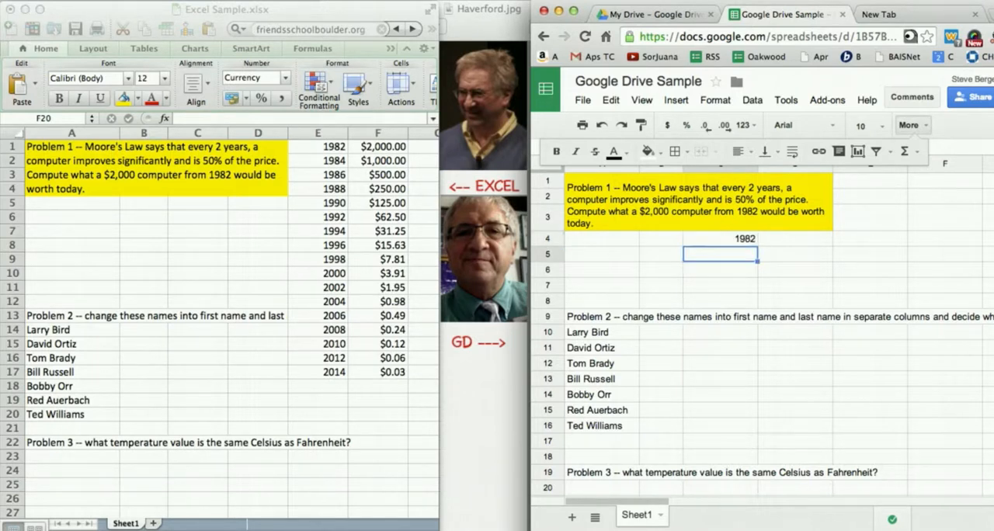
pyautogui.click(814, 246)
pyautogui.write('2000')
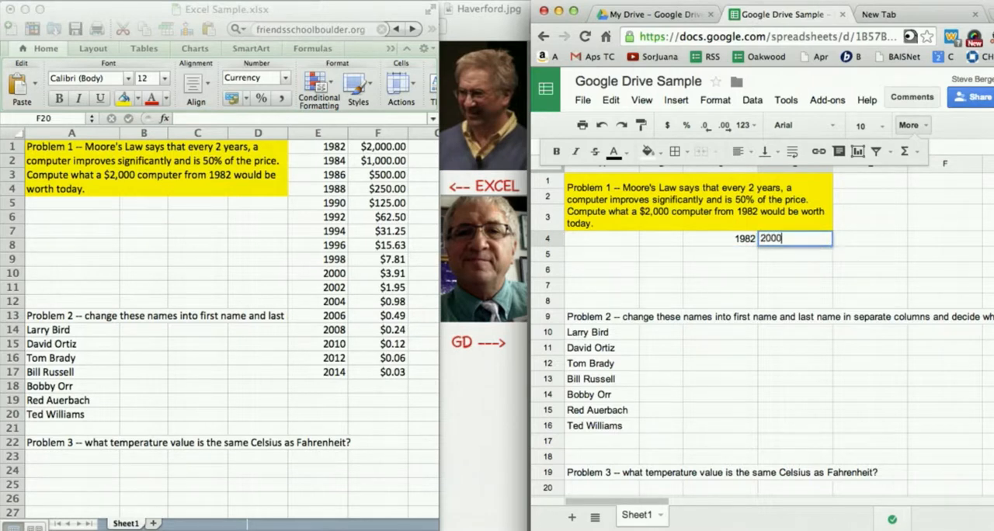
pyautogui.press('Return')
# - Enter the formula =C4+2 in C5 and fill it down through C19 to build the year series
pyautogui.click(736, 259)
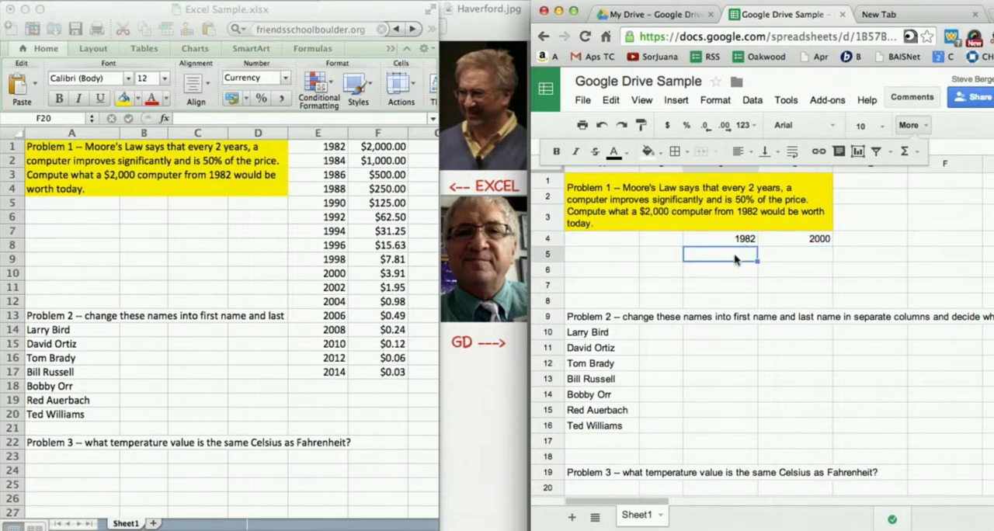
pyautogui.write('=')
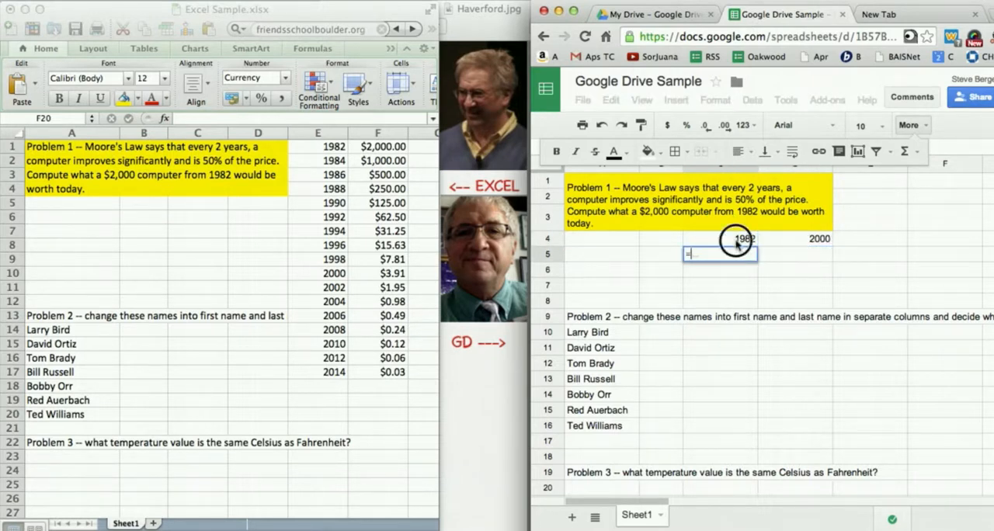
pyautogui.click(738, 240)
pyautogui.write('+2')
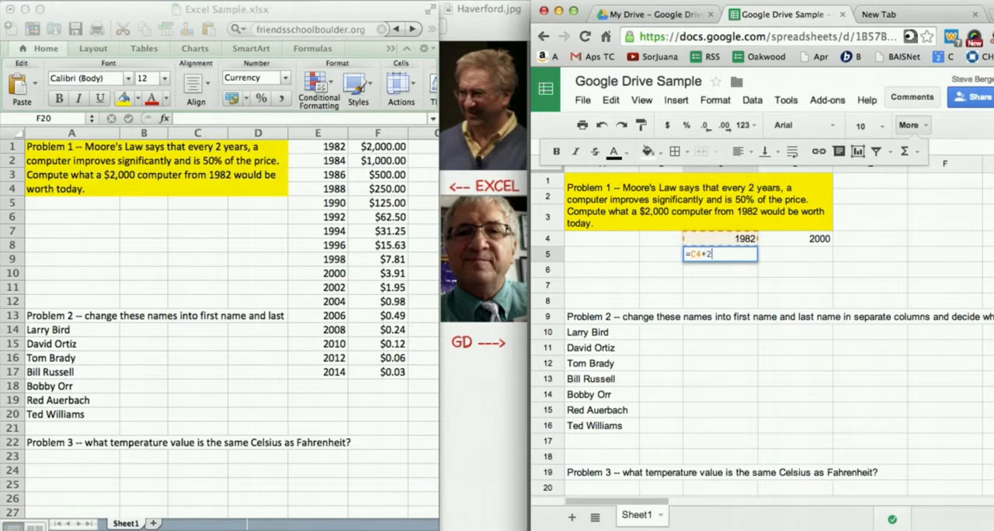
pyautogui.press('Return')
pyautogui.click(739, 253)
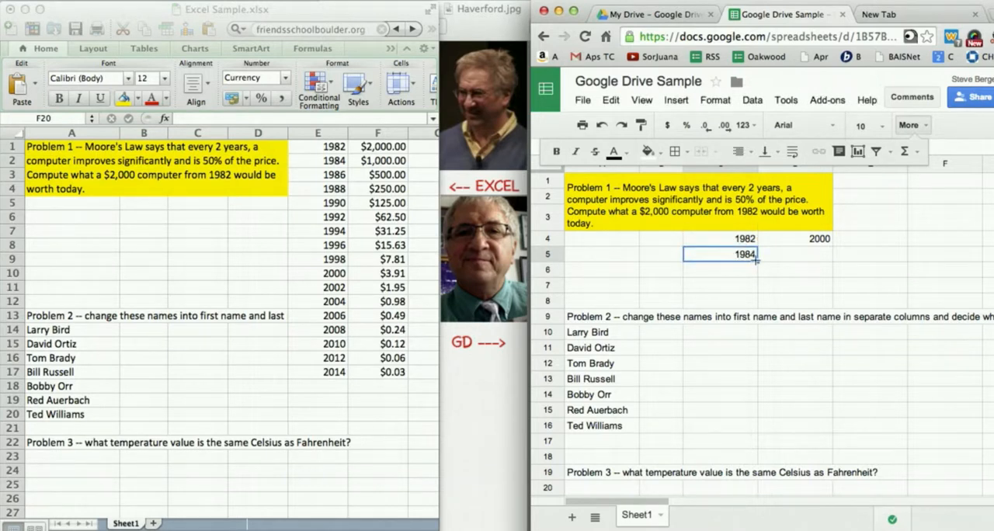
pyautogui.moveTo(757, 262); pyautogui.dragTo(753, 477)
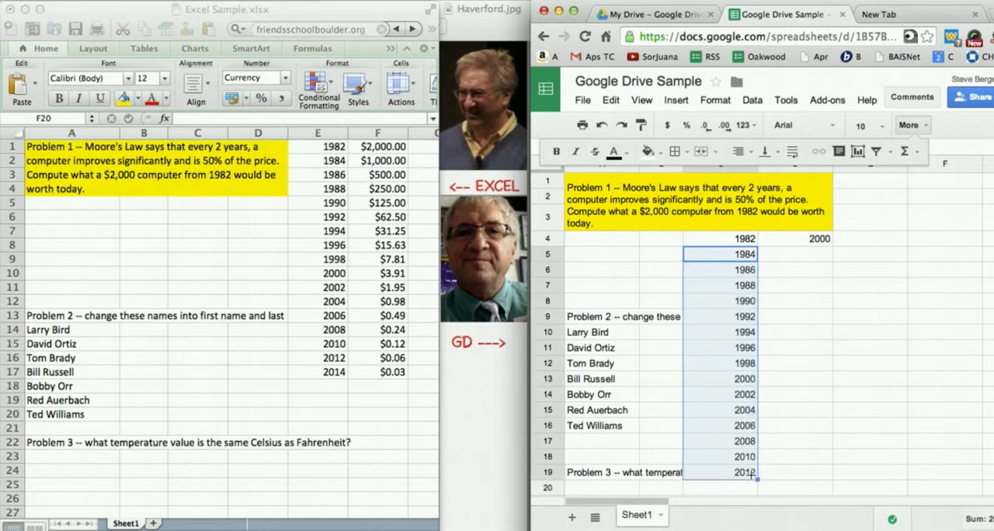
pyautogui.click(808, 254)
pyautogui.write('=')
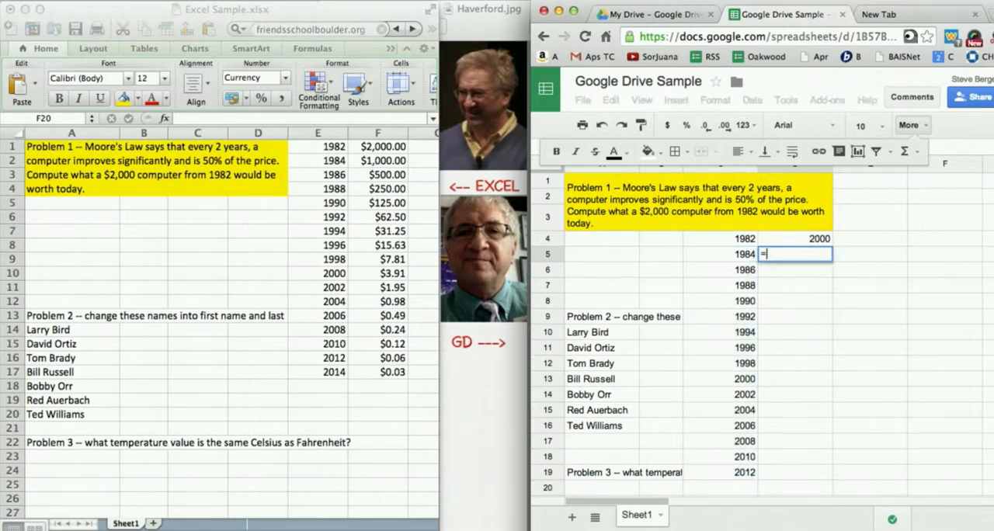
pyautogui.click(814, 241)
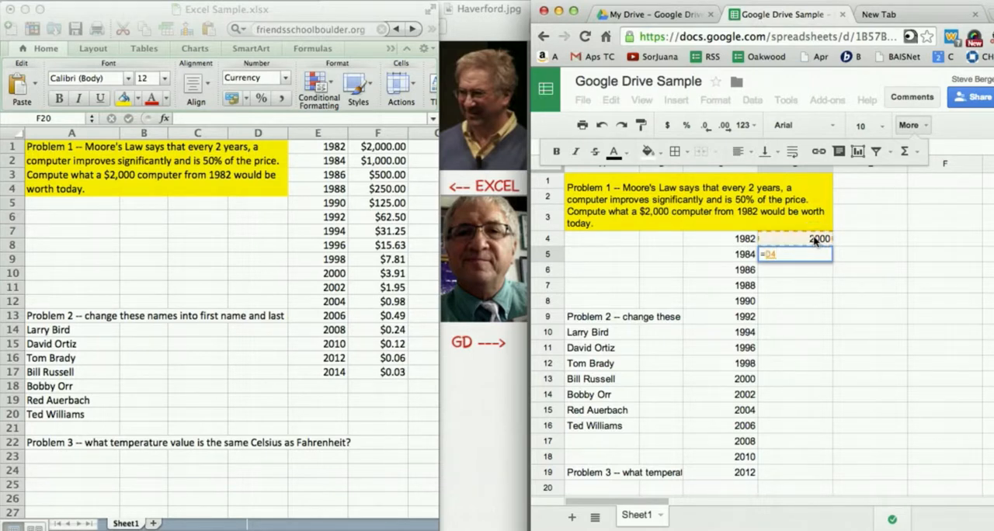
pyautogui.press('Return')
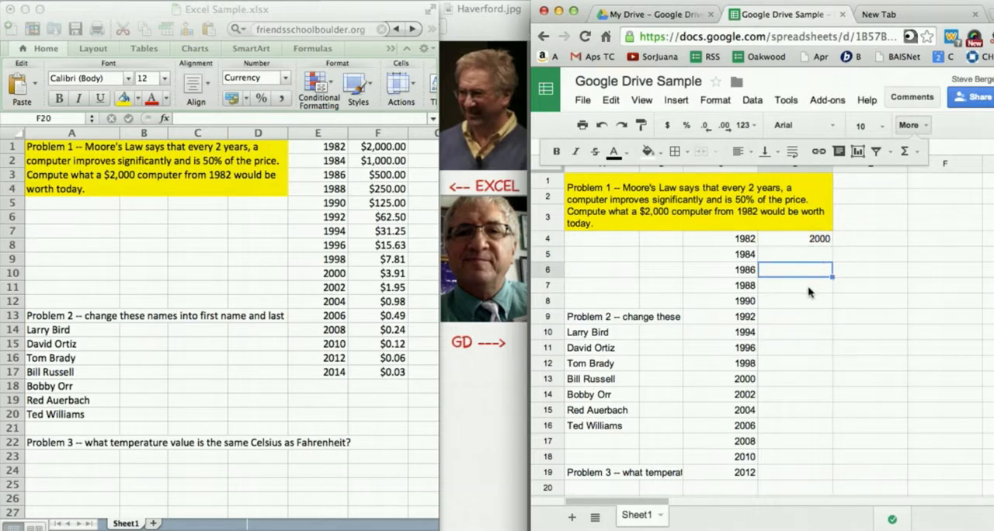
# - Enter the factor 0.5 in E3 and label it "moore's factor" in E2
pyautogui.click(861, 224)
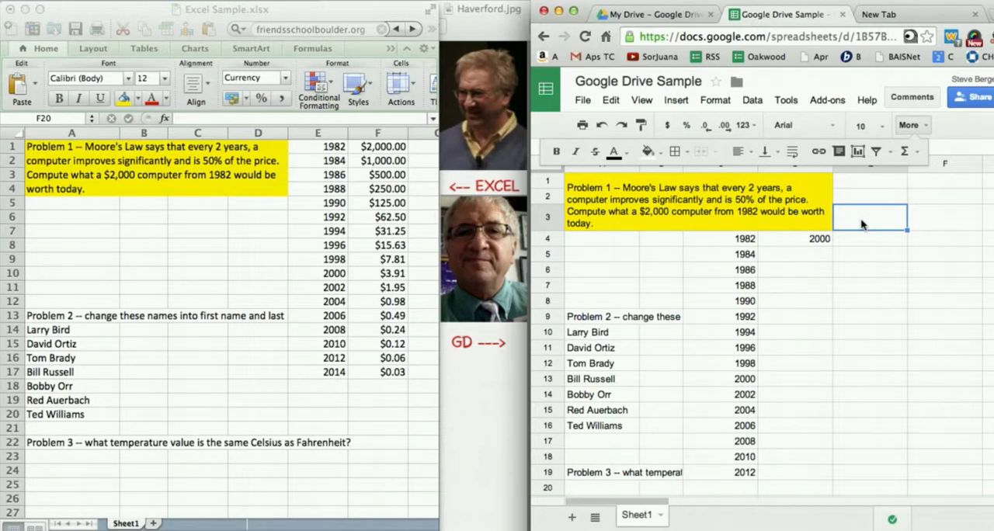
pyautogui.write("'")
pyautogui.press('Return')
pyautogui.click(853, 201)
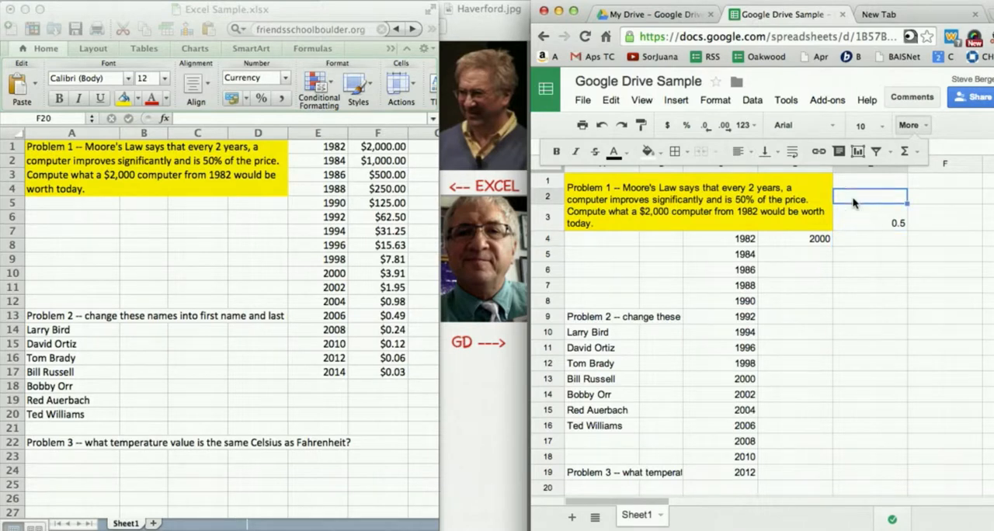
pyautogui.write('moore')
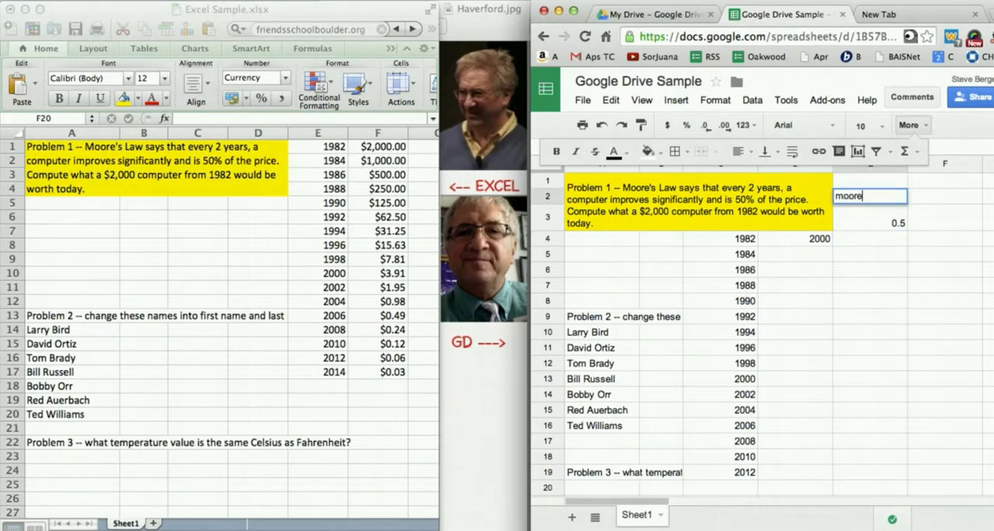
pyautogui.write("'s factor")
pyautogui.press('Return')
# - Enter the formula =D4*E$3 in D5 to multiply the price by the row-locked factor
pyautogui.click(816, 254)
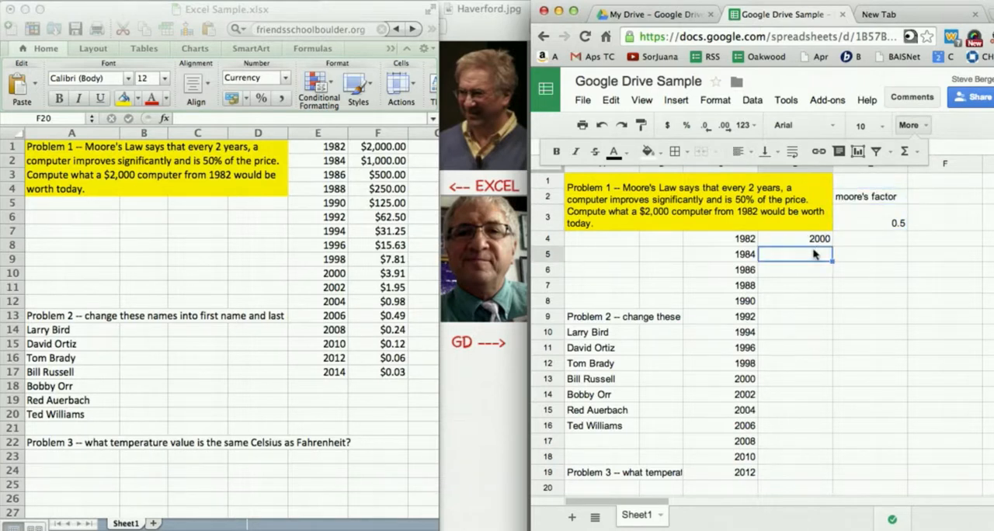
pyautogui.write('=')
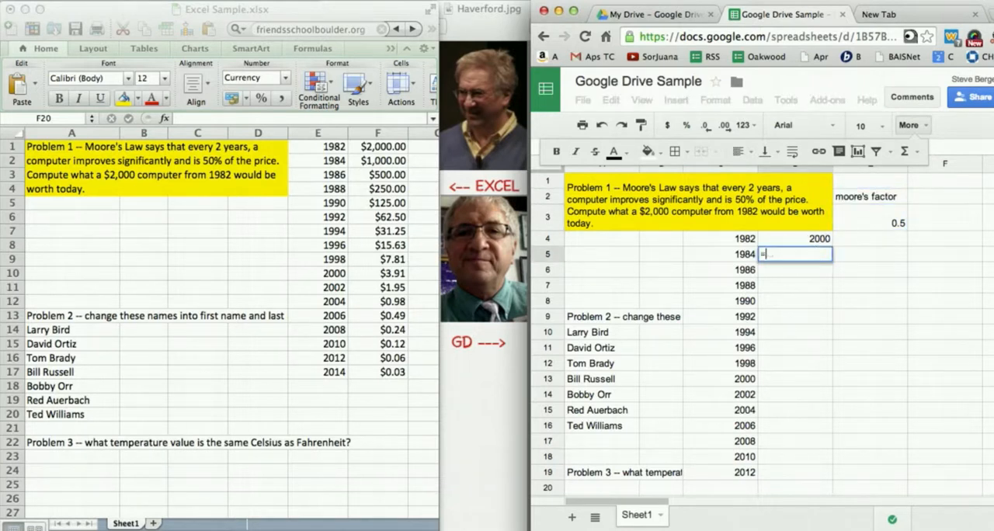
pyautogui.click(813, 243)
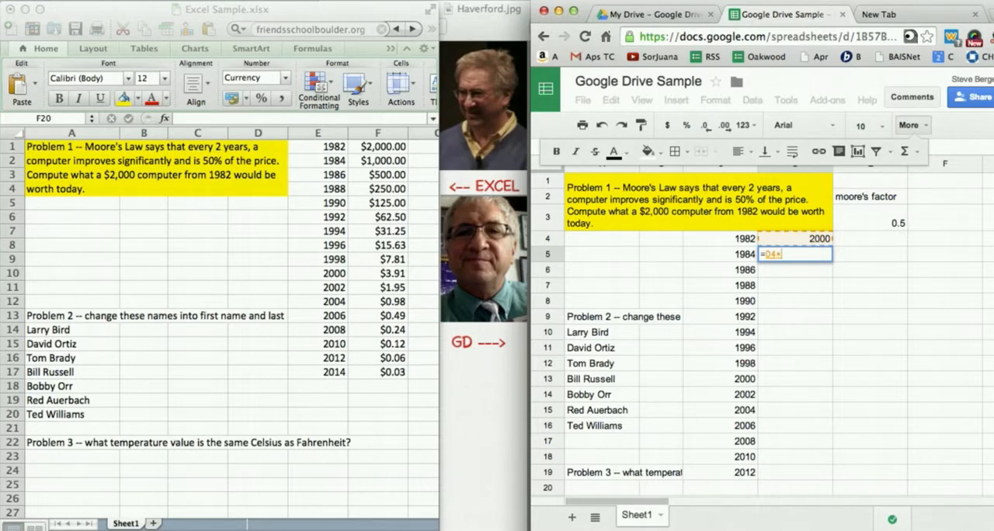
pyautogui.write('*')
pyautogui.click(855, 227)
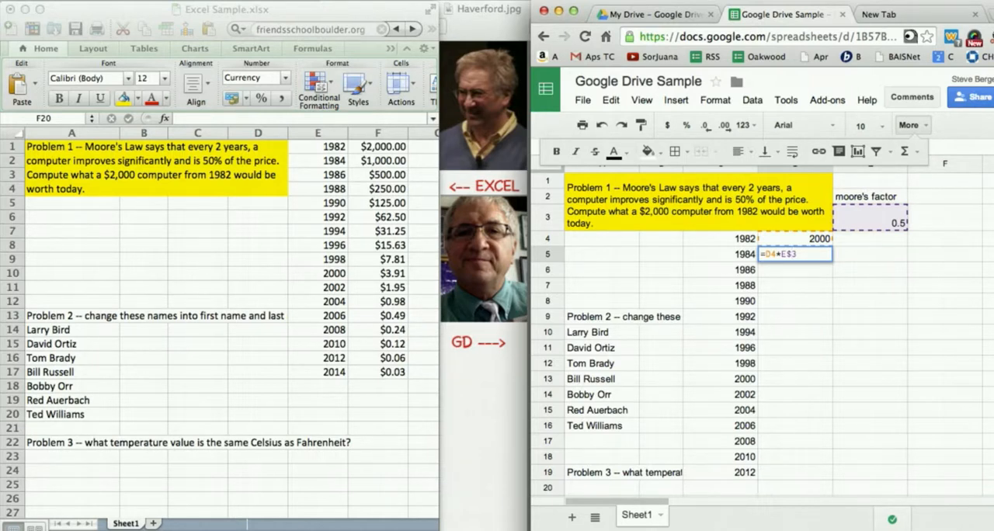
pyautogui.press('Return')
# - Fill the price formula from D5 down through D20 and extend the year series to C20
pyautogui.click(805, 256)
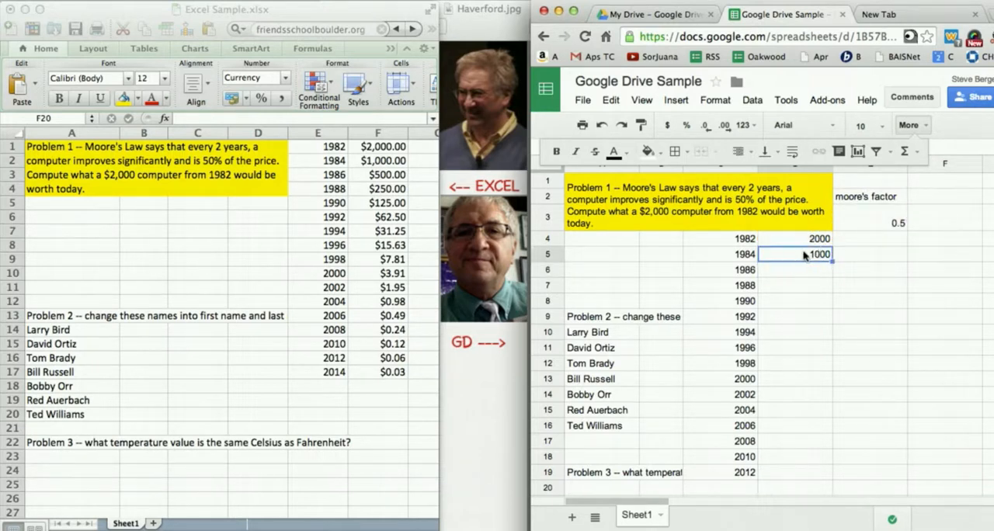
pyautogui.moveTo(832, 262); pyautogui.dragTo(823, 487)
pyautogui.click(744, 474)
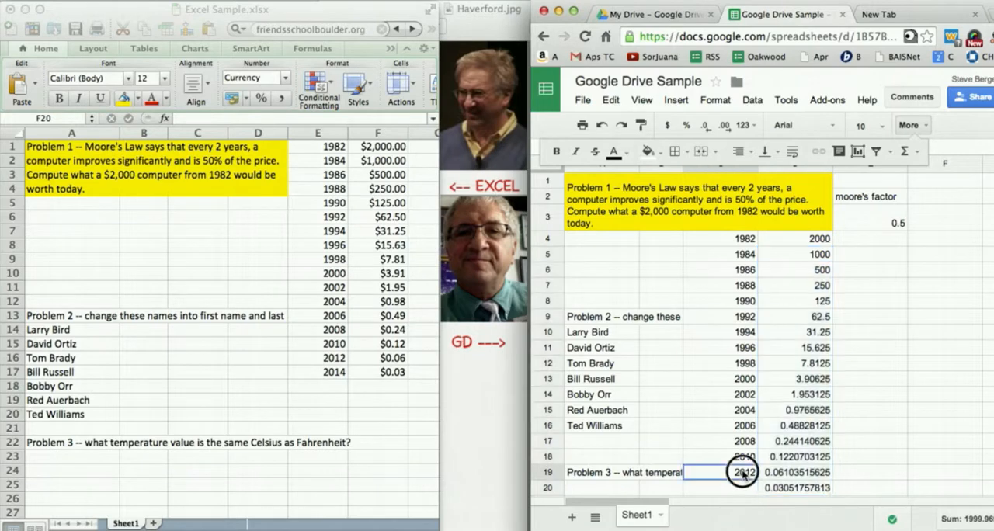
pyautogui.moveTo(757, 480); pyautogui.dragTo(757, 492)
# - Format the prices in D4:D20 of the Google sheet as dollar currency
pyautogui.moveTo(809, 240); pyautogui.dragTo(800, 486)
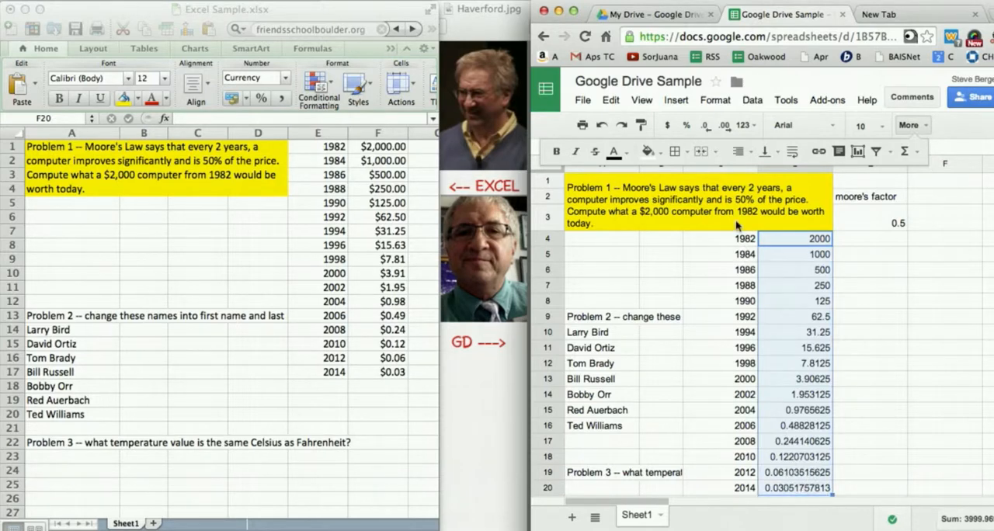
pyautogui.click(667, 127)
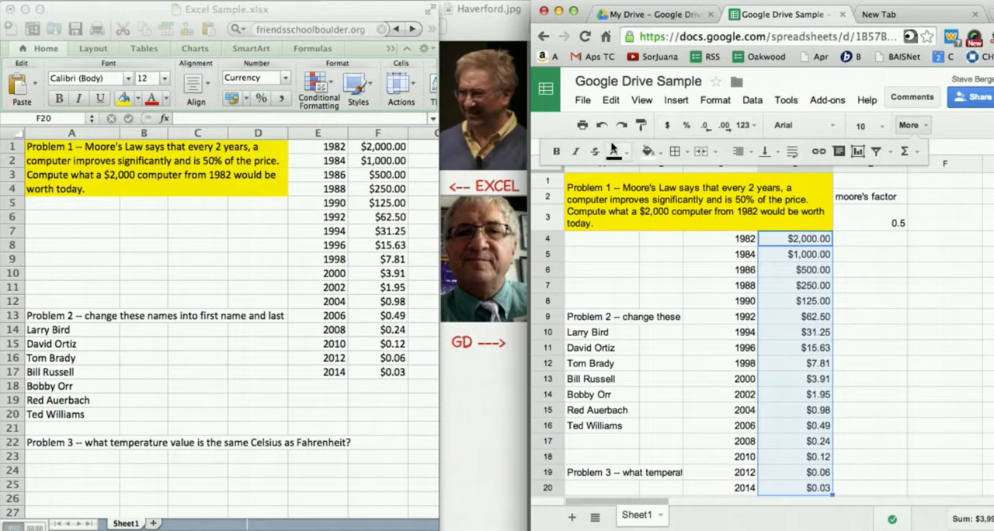
# - Switch to Excel, try slanting the prices in F1:F17 downward with the cell text orientation, and undo the rotation
pyautogui.click(299, 225)
pyautogui.moveTo(385, 150); pyautogui.dragTo(388, 372)
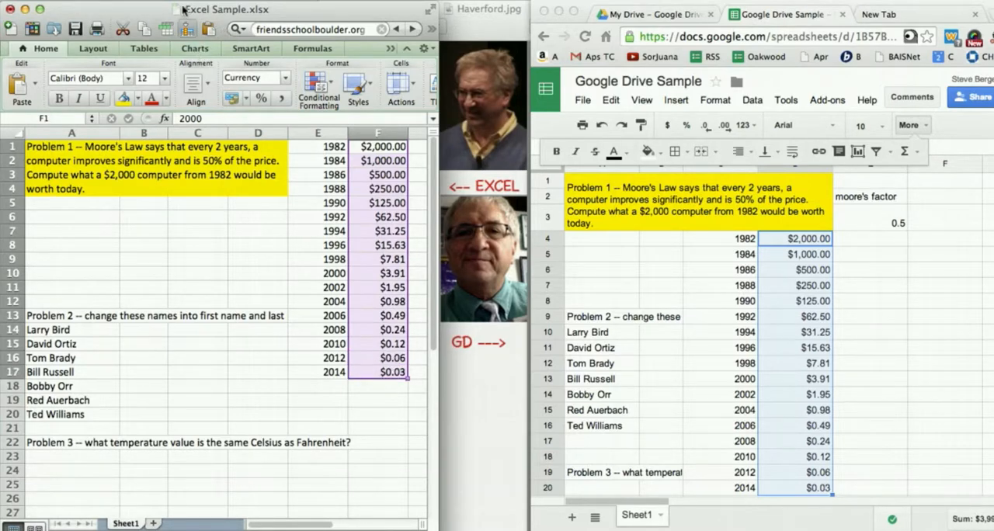
pyautogui.click(220, 0)
pyautogui.click(236, 6)
pyautogui.click(373, 165)
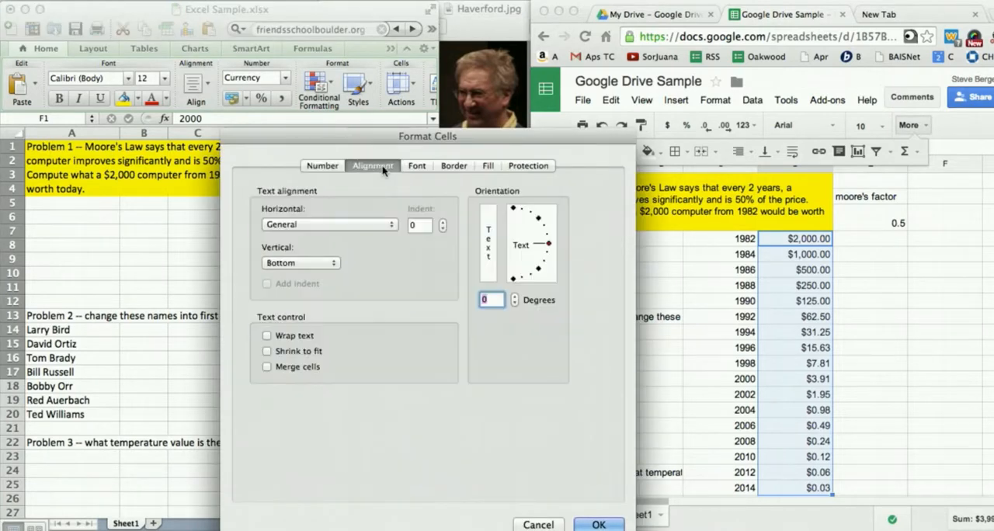
pyautogui.moveTo(548, 247)
pyautogui.mouseDown()
pyautogui.moveTo(550, 231)
pyautogui.moveTo(552, 263)
pyautogui.mouseUp()
pyautogui.click(597, 524)
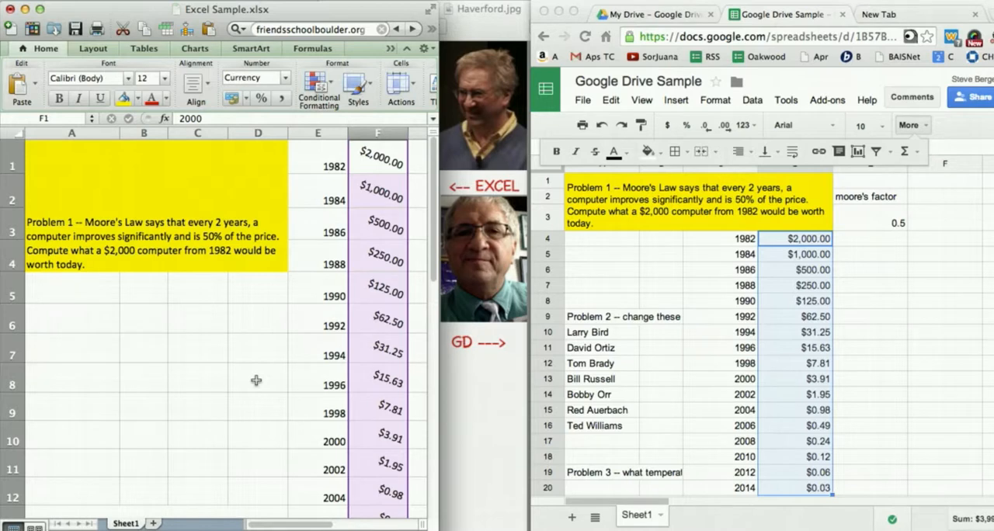
pyautogui.press('super+z')
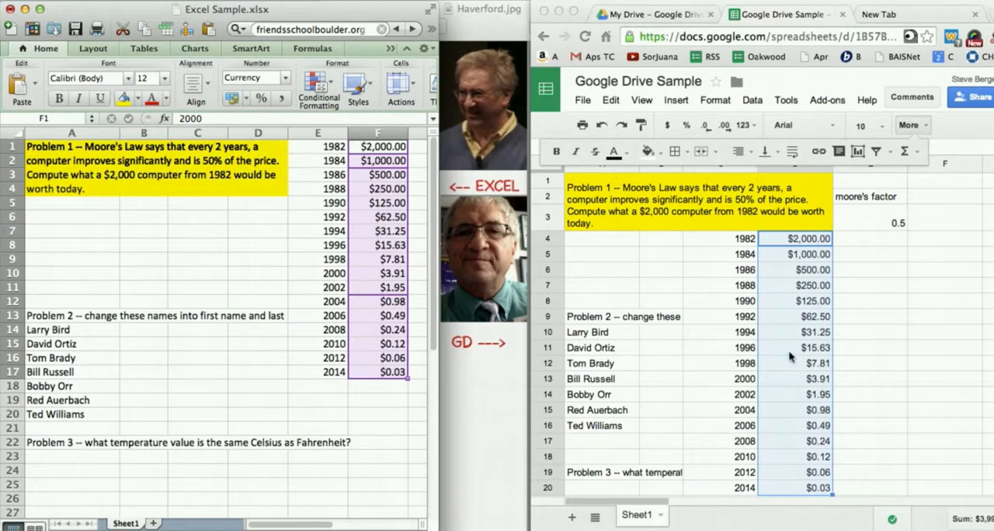
# - Switch to the Google sheet and set the moore's factor in E3 to 0.4
pyautogui.click(872, 367)
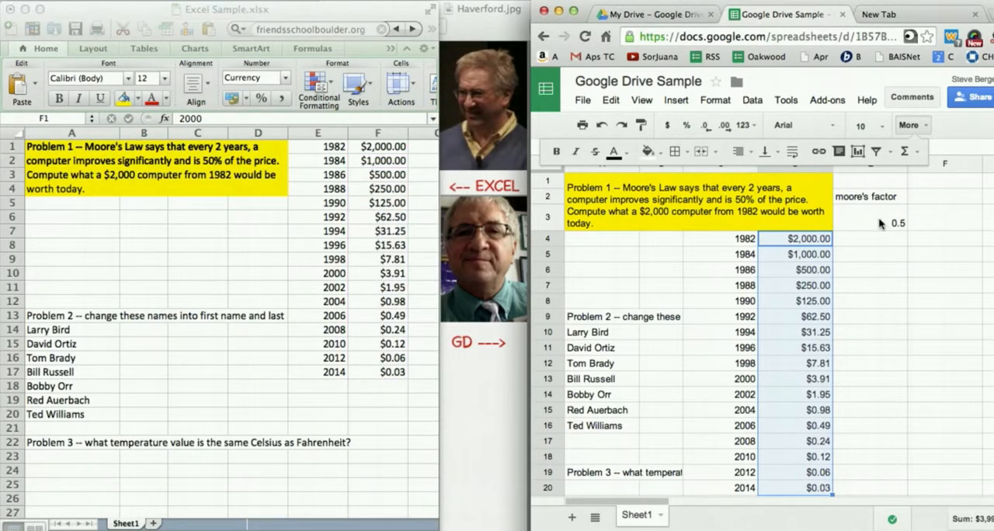
pyautogui.click(885, 224)
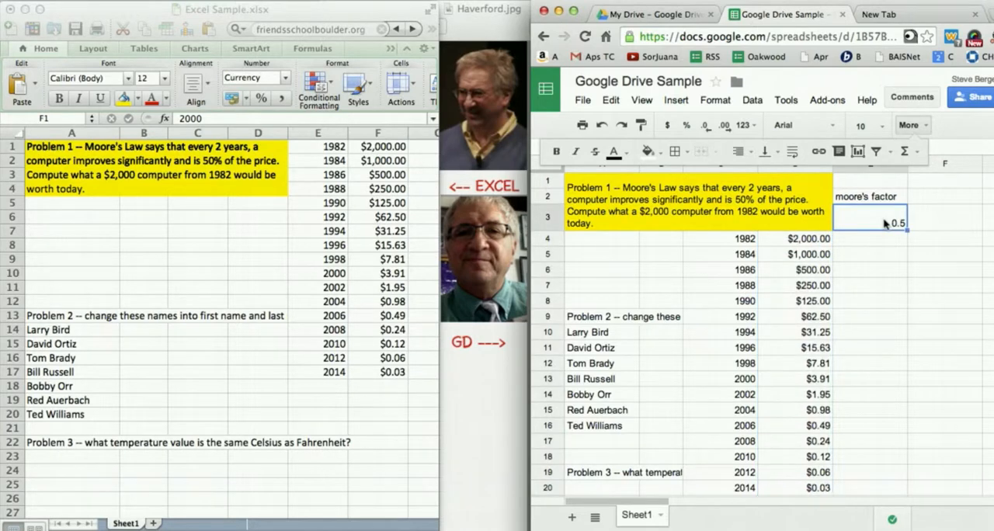
pyautogui.press('BackSpace')
pyautogui.press('Return')
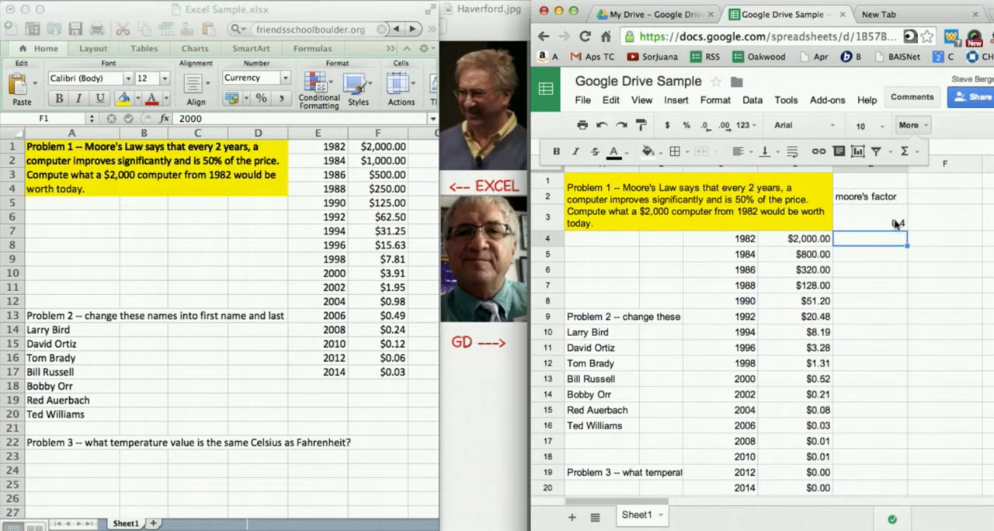
# - Change the moore's factor in E3 to 0.9
pyautogui.click(891, 226)
pyautogui.press('BackSpace')
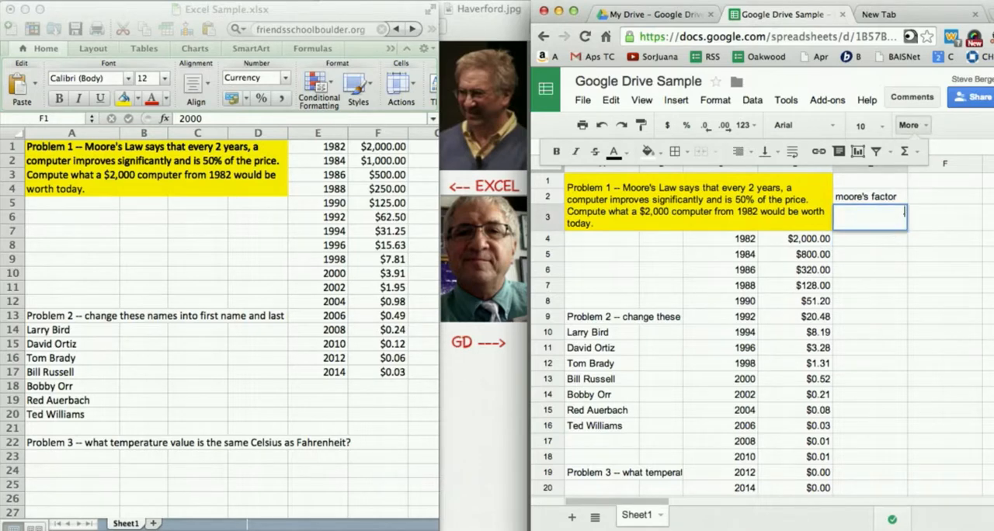
pyautogui.press('Return')
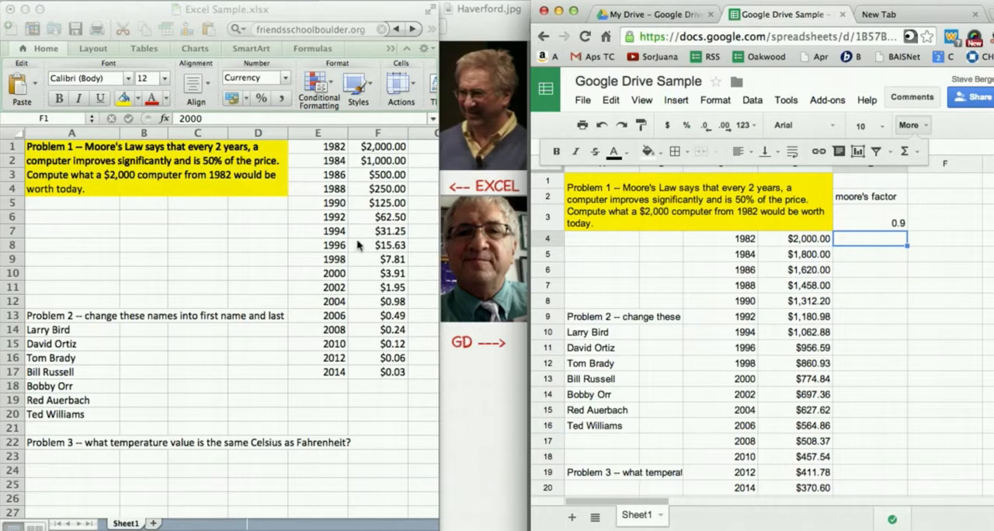
# - Display all formulas instead of their results in the Google sheet
pyautogui.click(641, 286)
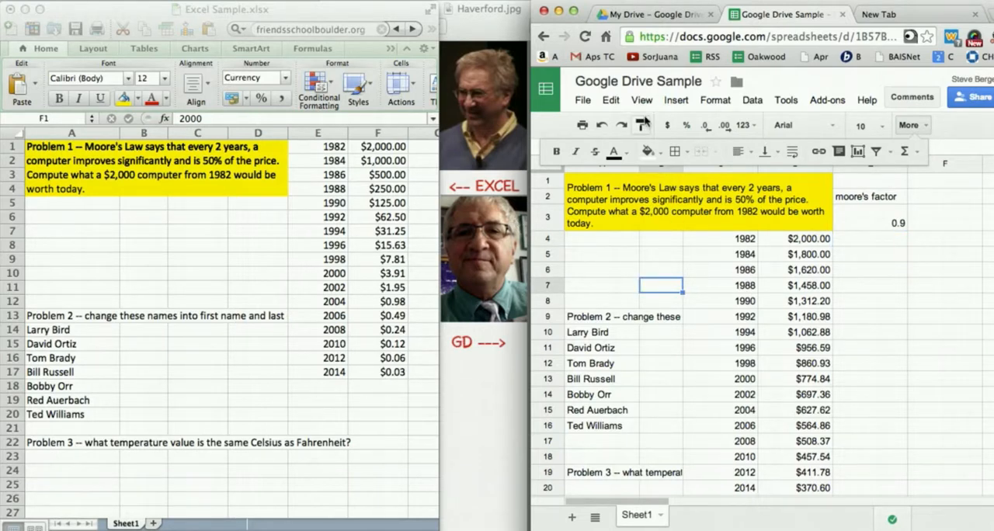
pyautogui.click(642, 103)
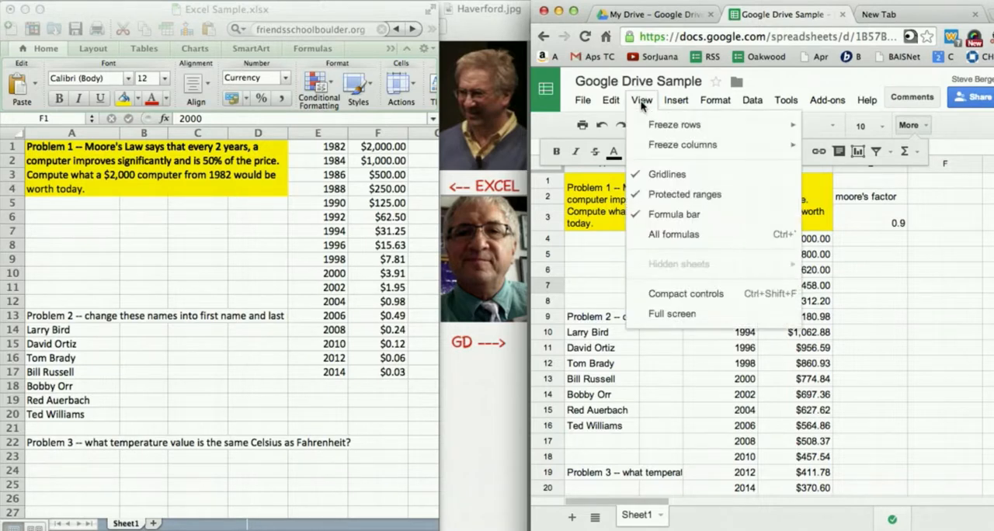
pyautogui.click(672, 235)
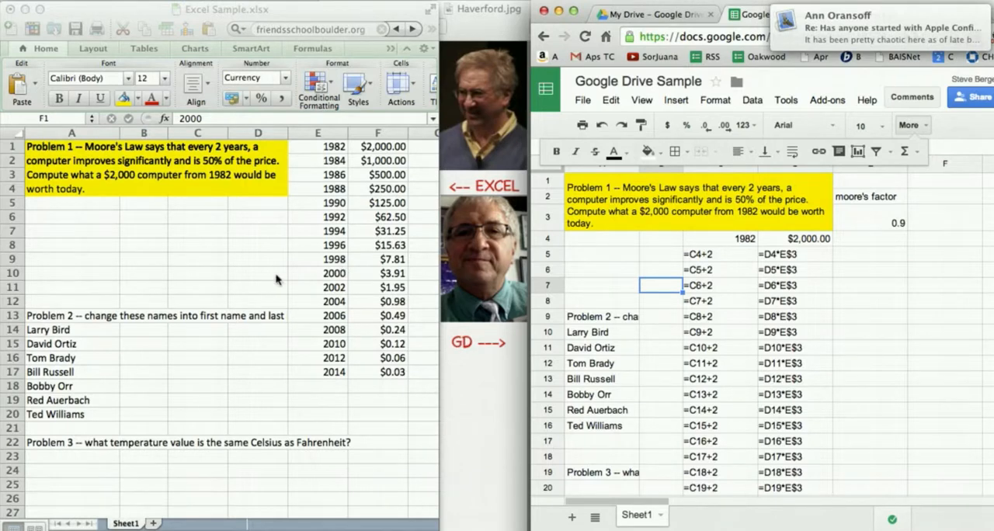
# - Switch to Excel, turn on Show formulas in the View preferences, and bring the formulas in columns E and F into view
pyautogui.click(241, 273)
pyautogui.click(241, 273)
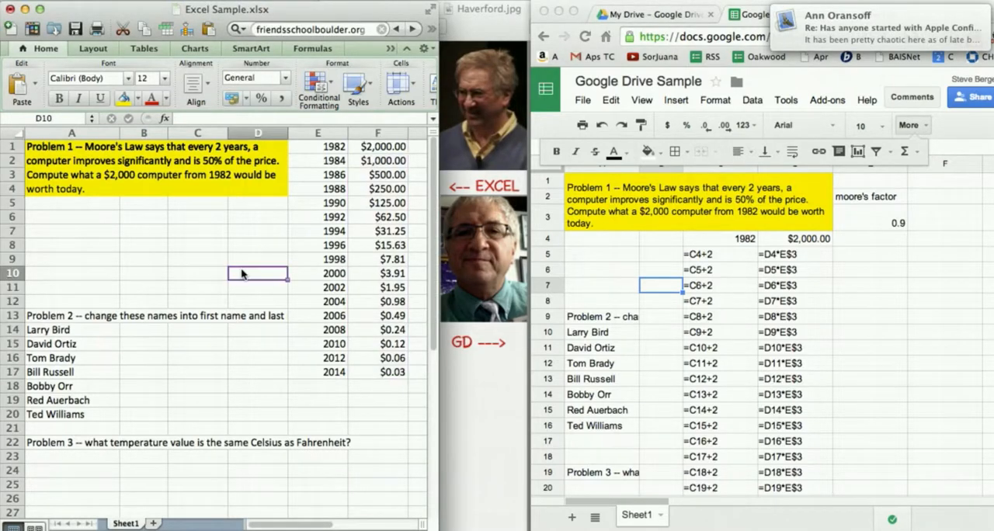
pyautogui.click(69, 0)
pyautogui.moveTo(41, 0)
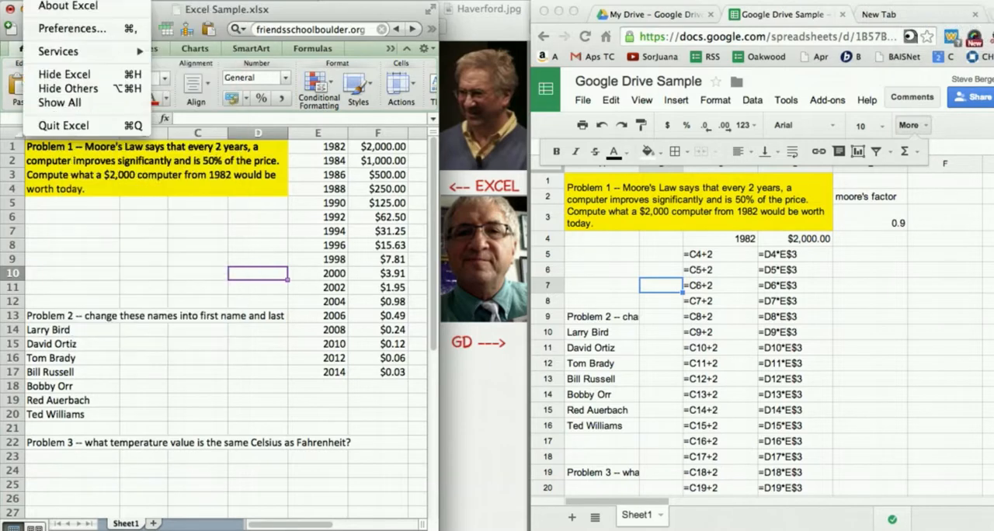
pyautogui.click(58, 31)
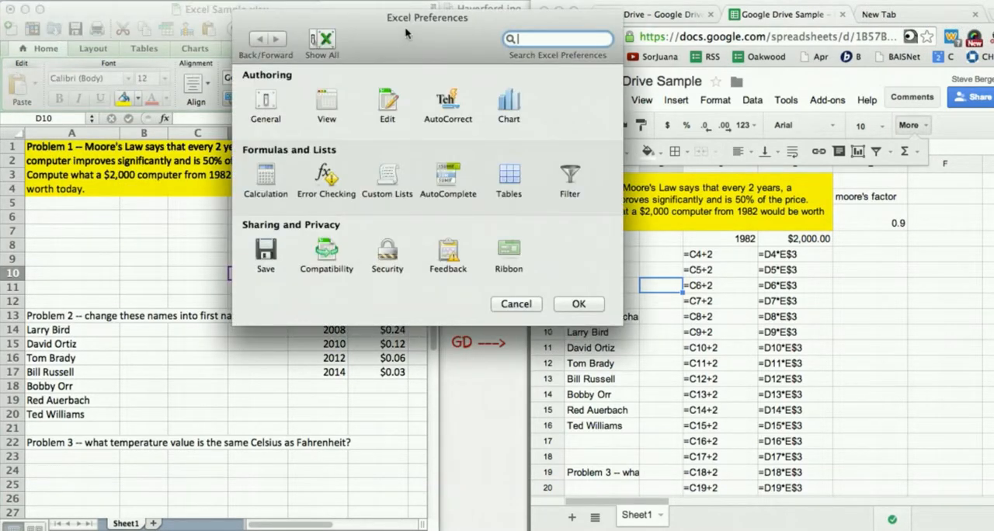
pyautogui.moveTo(404, 26); pyautogui.dragTo(325, 126)
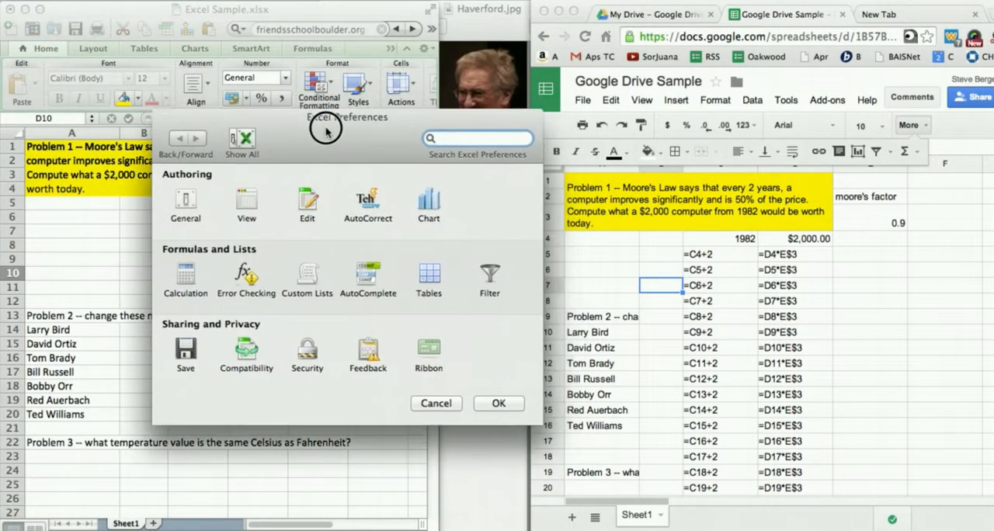
pyautogui.click(187, 206)
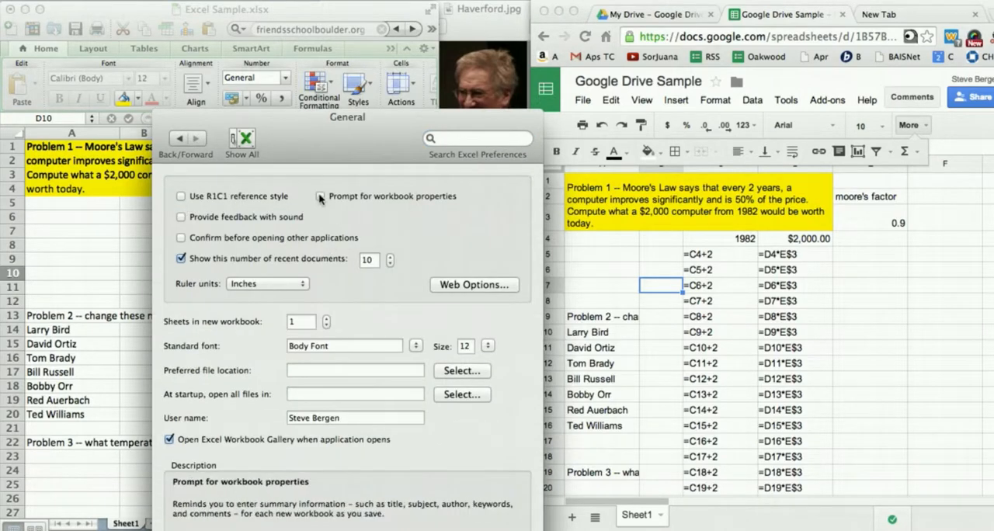
pyautogui.moveTo(309, 118); pyautogui.dragTo(299, 50)
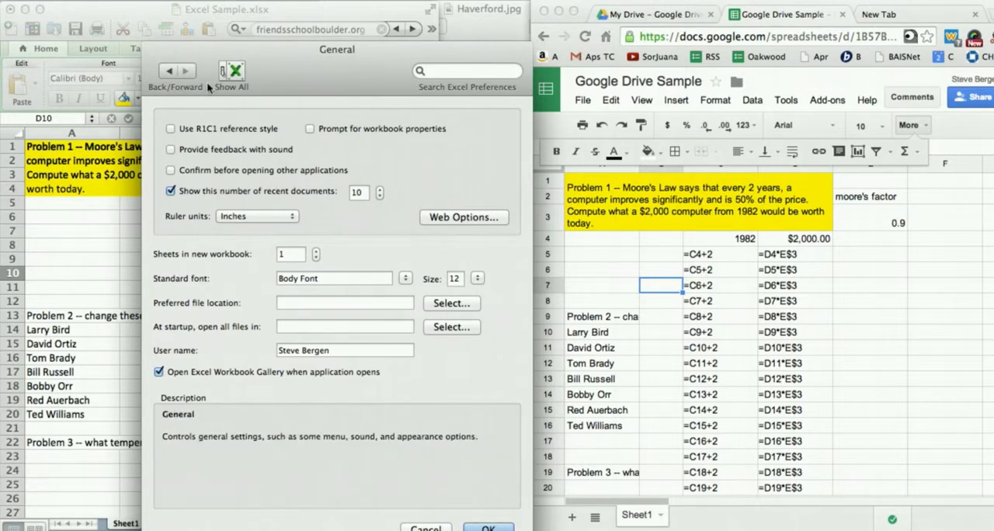
pyautogui.click(235, 76)
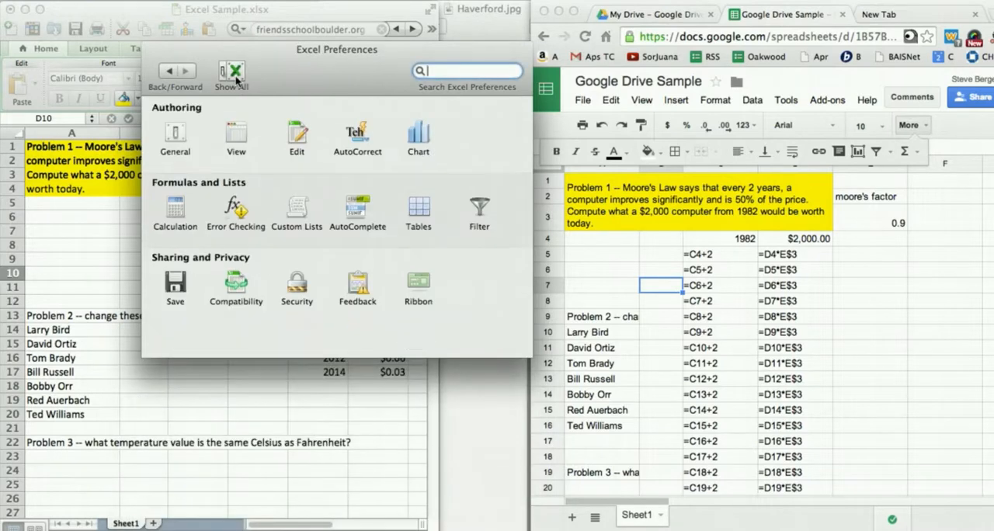
pyautogui.click(238, 134)
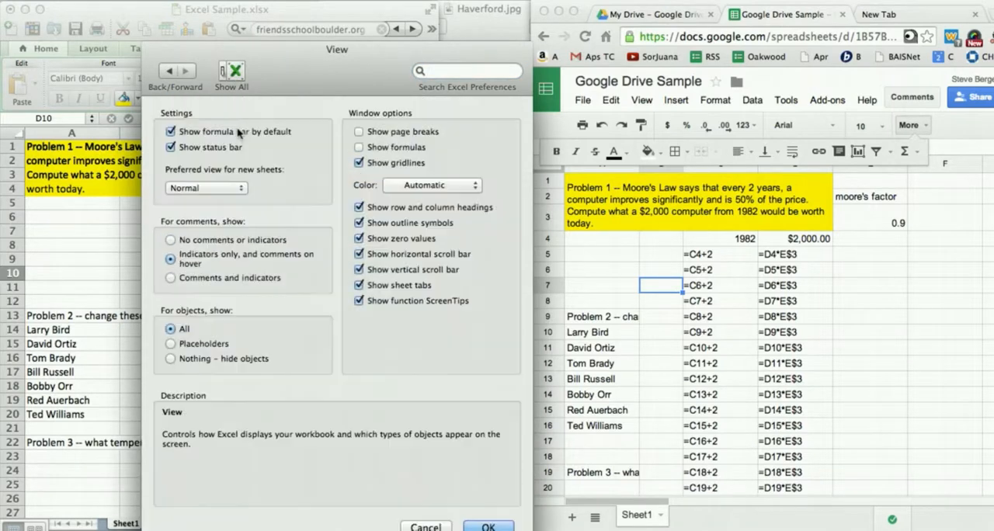
pyautogui.click(359, 148)
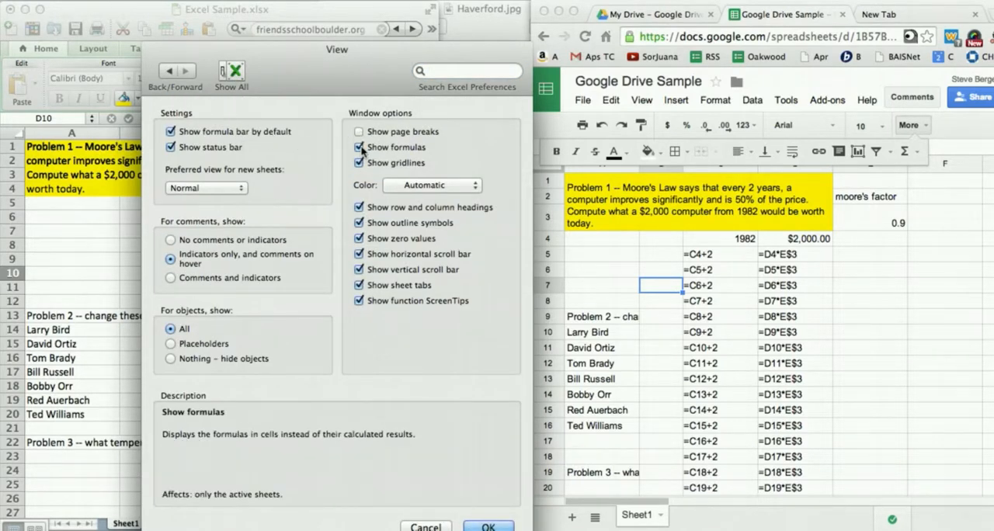
pyautogui.click(488, 527)
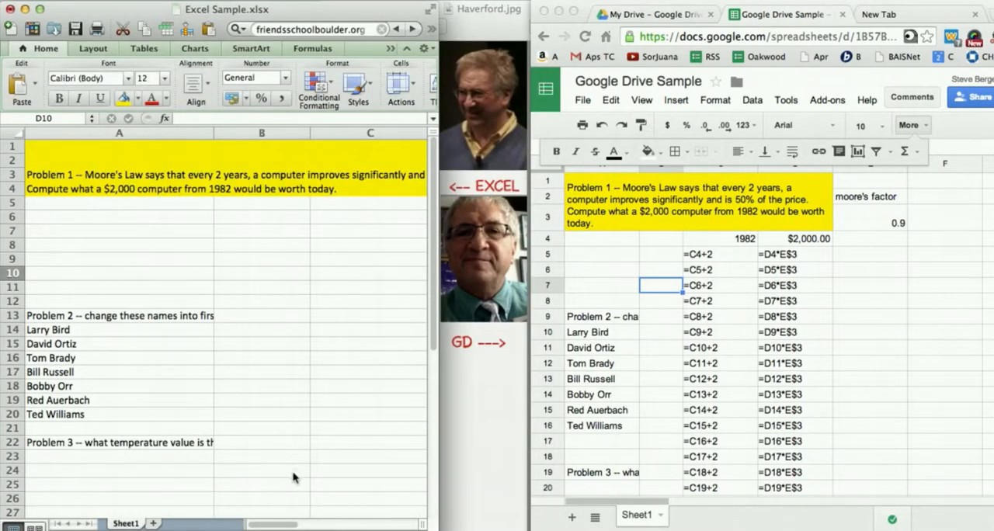
pyautogui.click(505, 448)
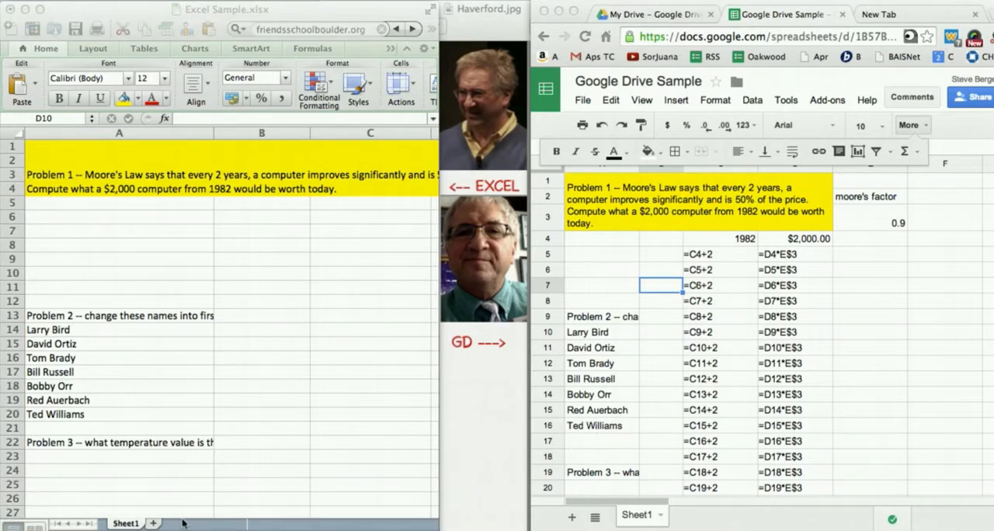
pyautogui.click(233, 448)
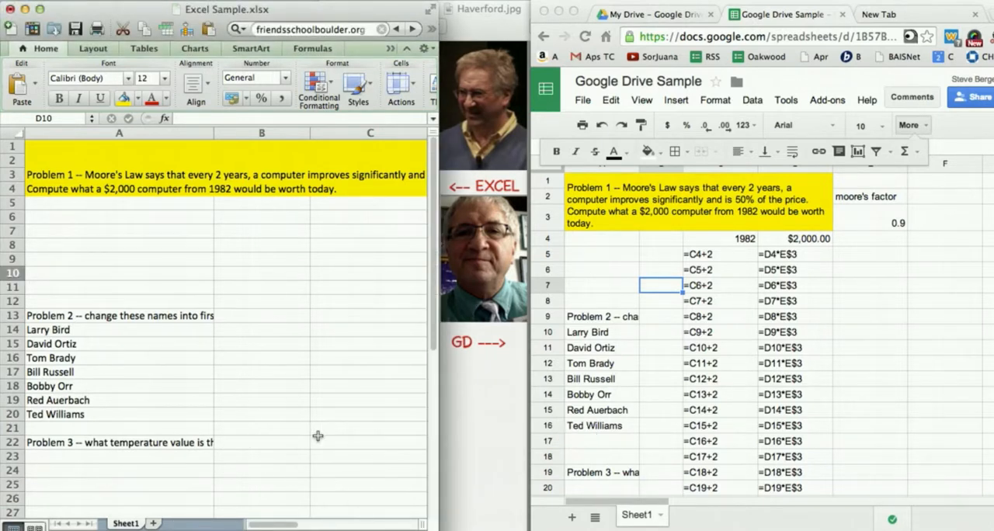
pyautogui.moveTo(284, 527); pyautogui.dragTo(319, 522)
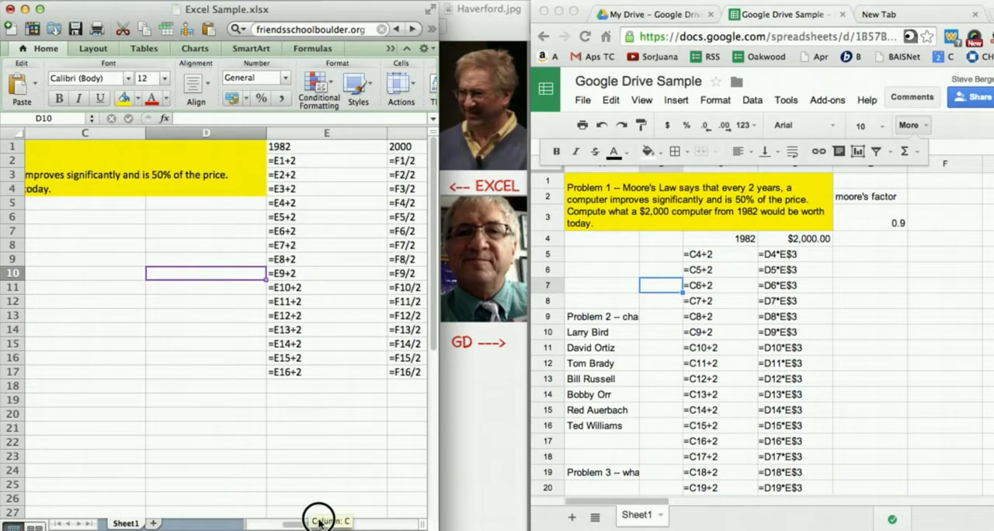
# - Turn off Show formulas in Excel's View preferences and return the sheet to its first columns
pyautogui.click(76, 0)
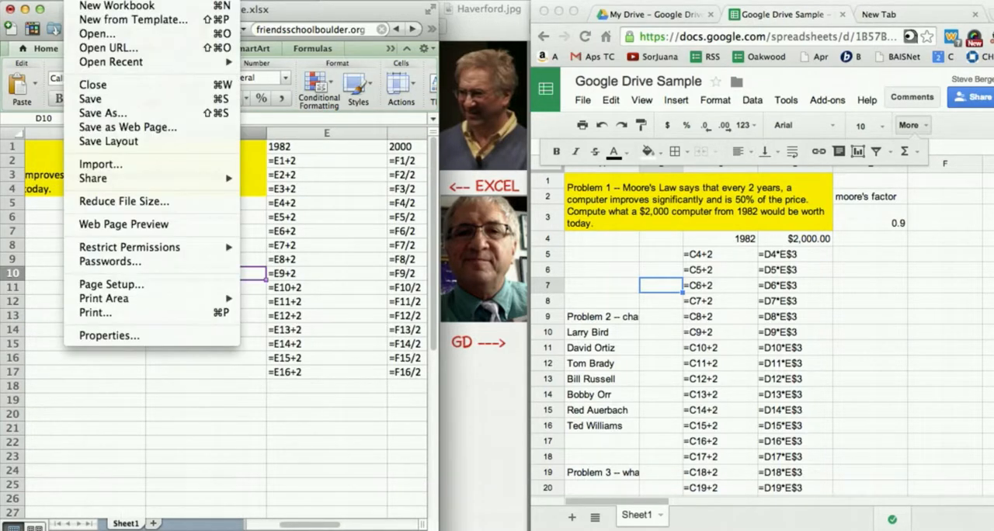
pyautogui.moveTo(39, 0)
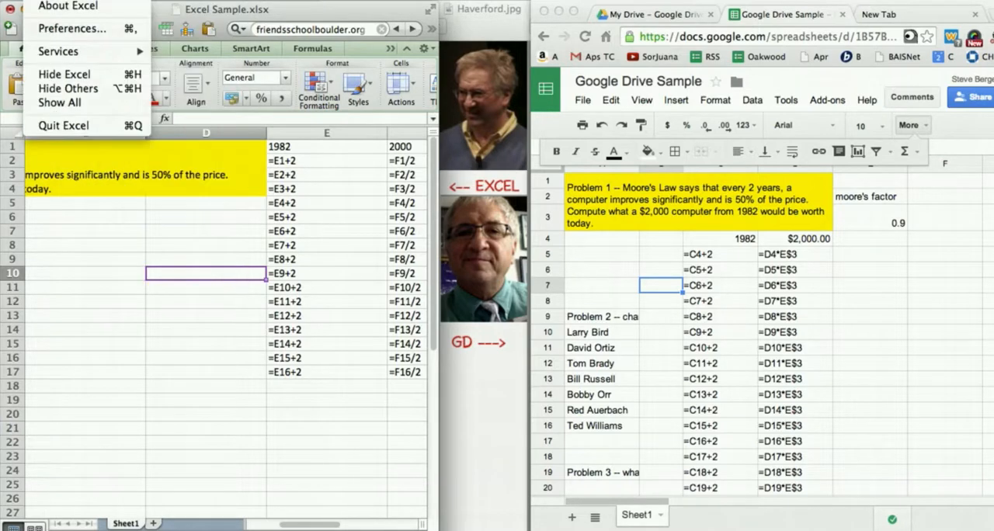
pyautogui.click(57, 29)
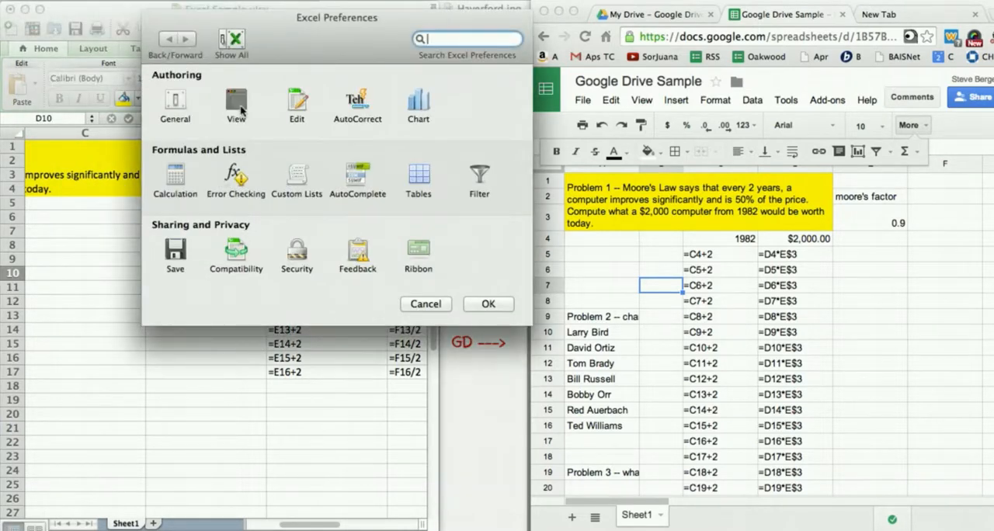
pyautogui.click(236, 105)
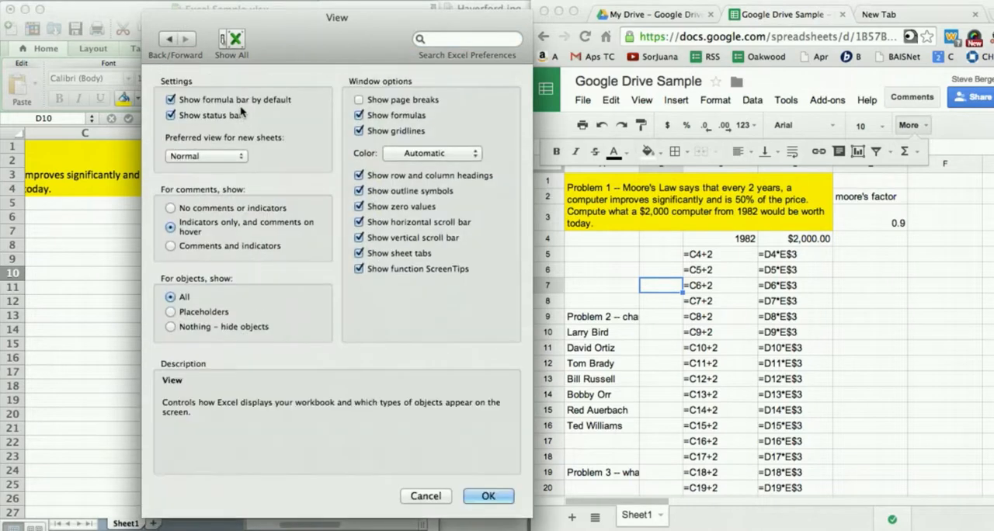
pyautogui.click(360, 115)
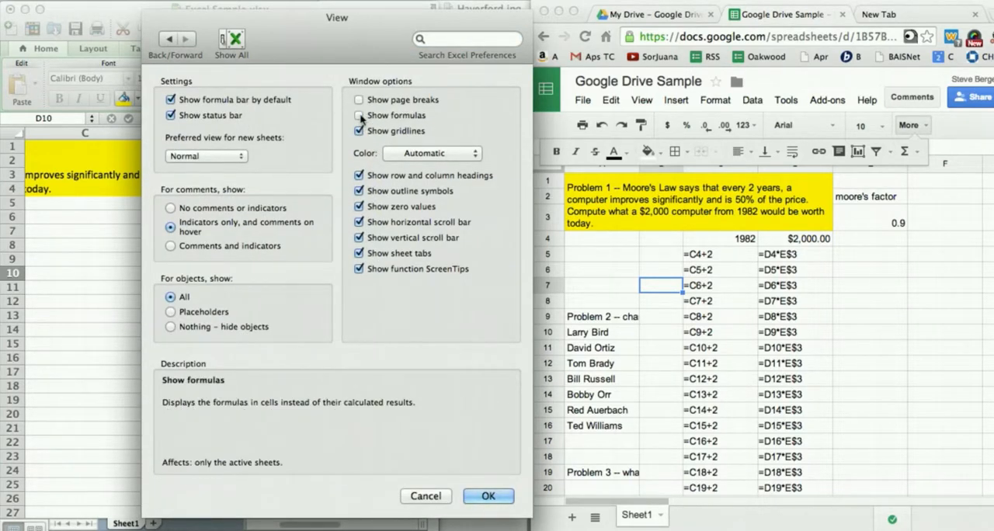
pyautogui.click(486, 495)
pyautogui.click(319, 334)
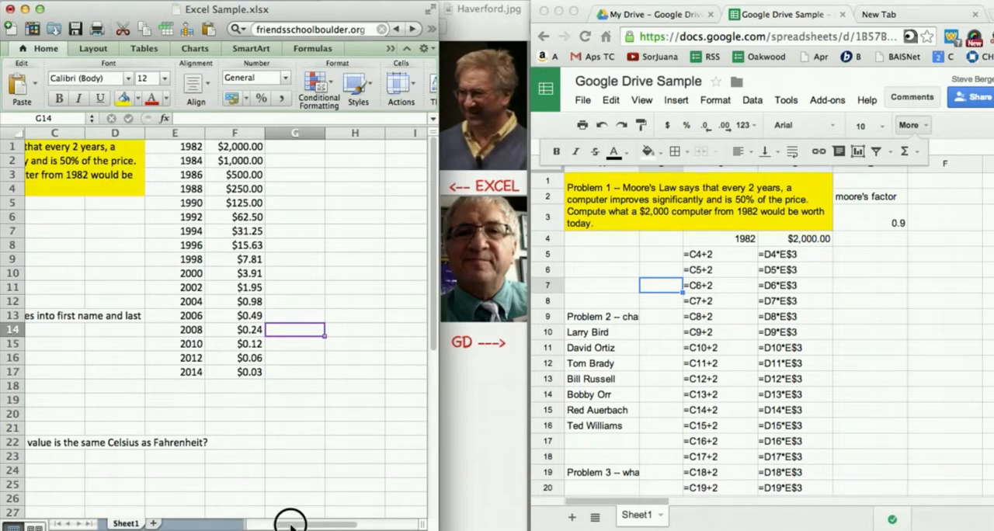
pyautogui.moveTo(289, 526); pyautogui.dragTo(264, 526)
# - Switch to the Google sheet and undo the Moore's Law edits until only the starting values 1982 and 2000 remain under Problem 1
pyautogui.click(671, 345)
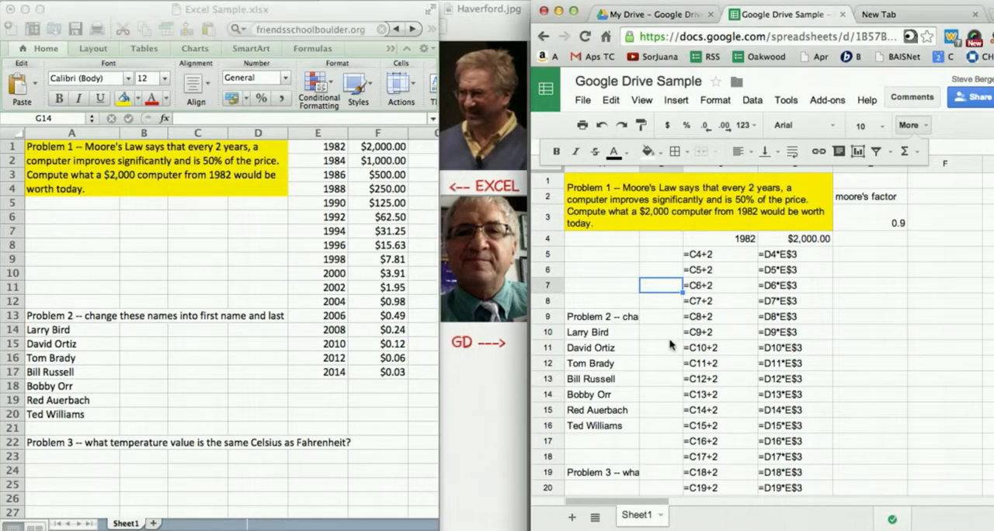
pyautogui.click(828, 291)
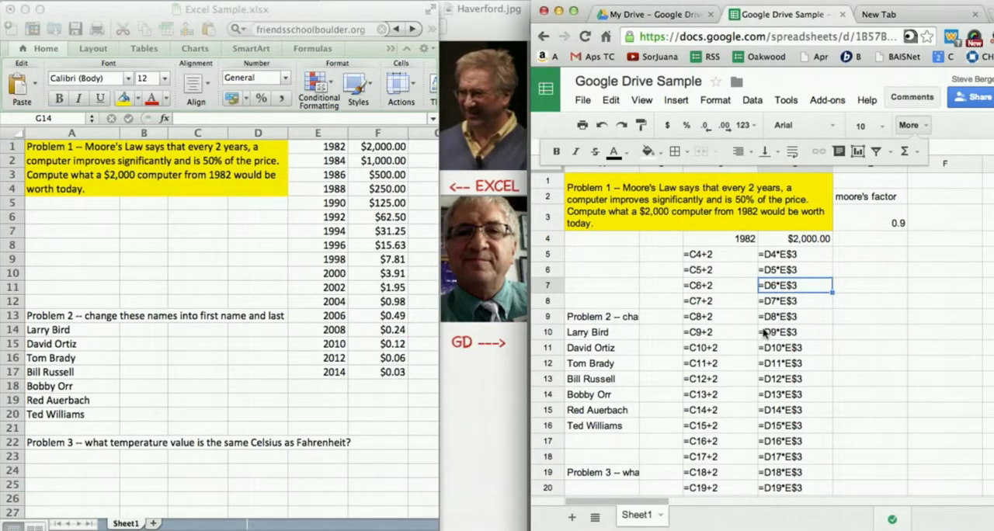
pyautogui.press('super+z')
pyautogui.press('super+z')
pyautogui.press('super+z')
pyautogui.press('super+z')
pyautogui.press('super+z')
pyautogui.press('super+z')
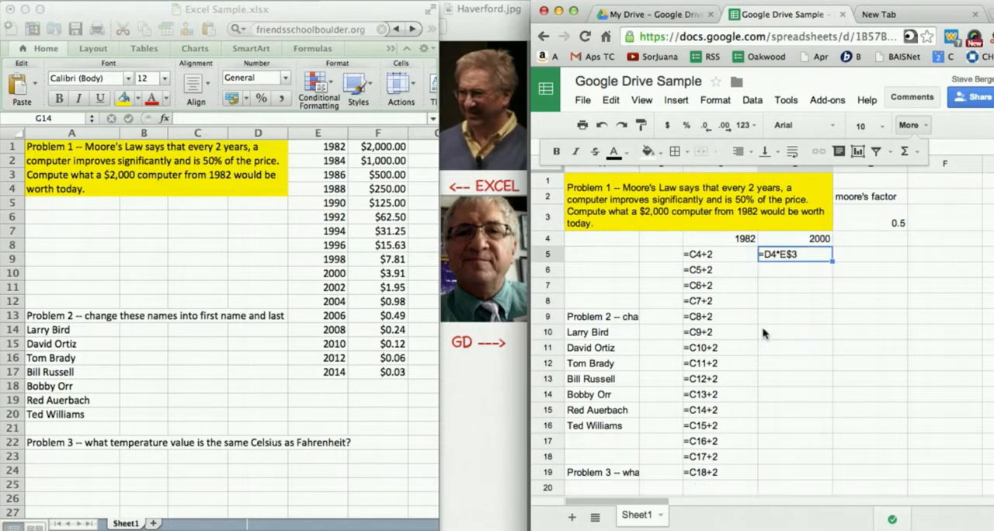
pyautogui.press('super+z')
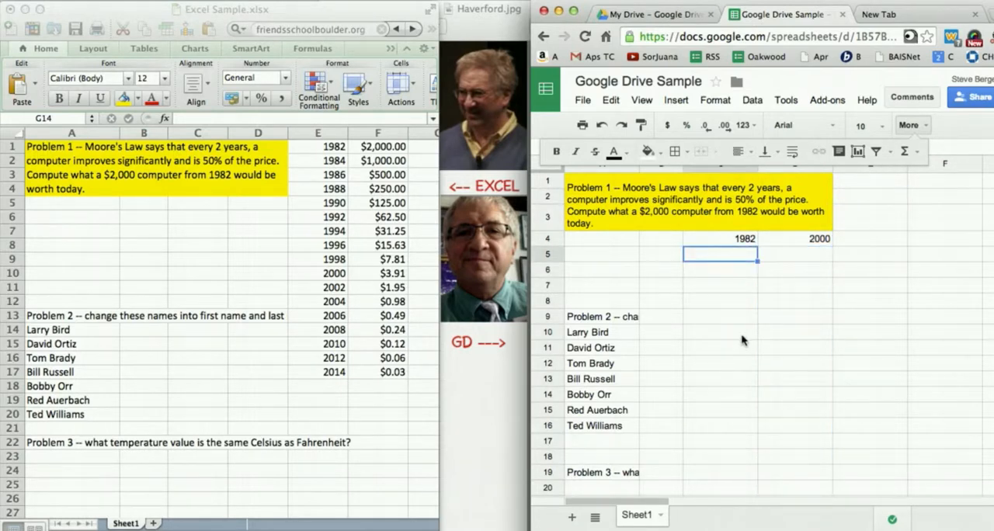
pyautogui.click(734, 350)
pyautogui.click(629, 335)
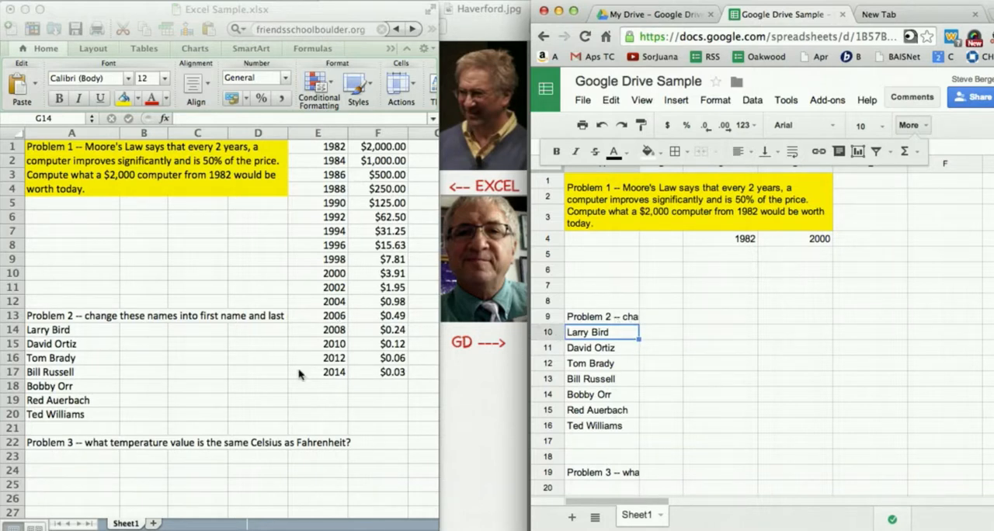
# - Switch to Excel and select the Problem 2 names in cells A14 to A20
pyautogui.click(231, 349)
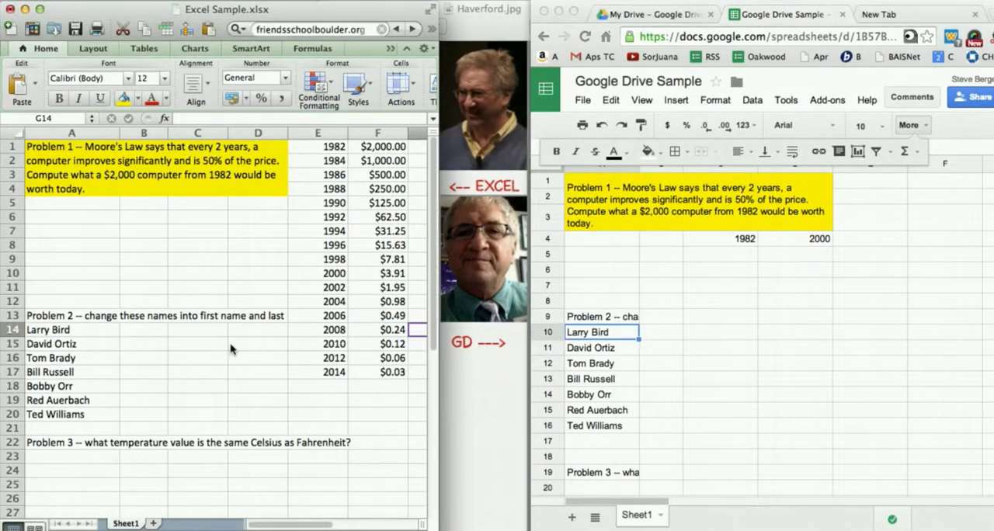
pyautogui.click(187, 351)
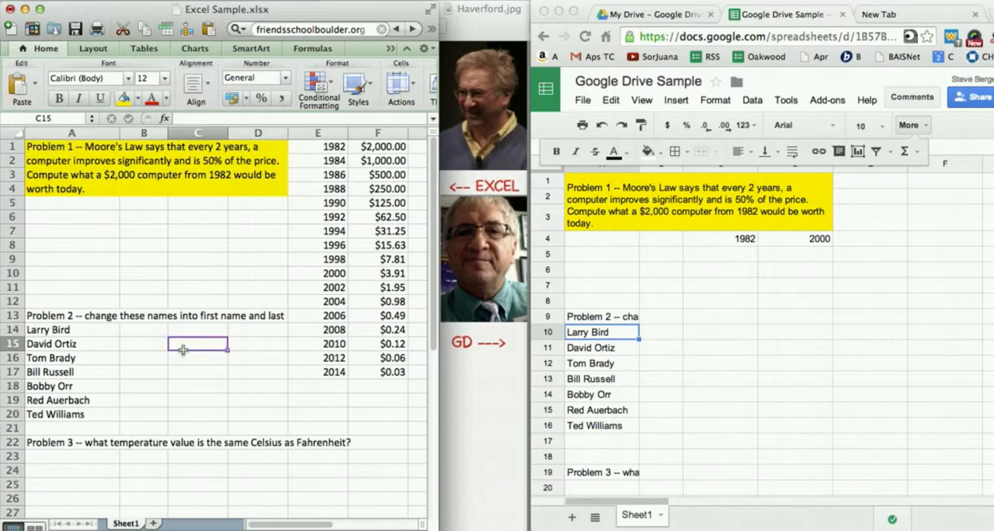
pyautogui.moveTo(72, 329); pyautogui.dragTo(70, 412)
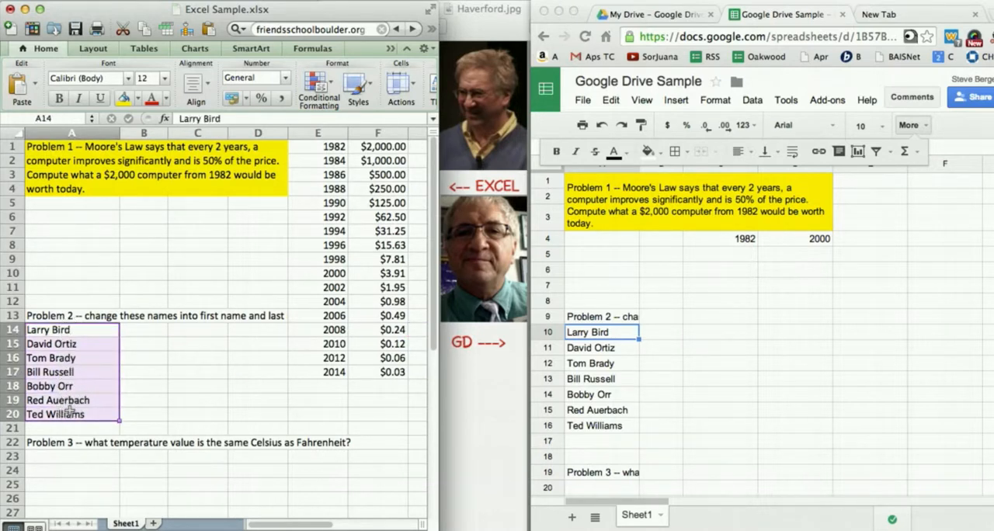